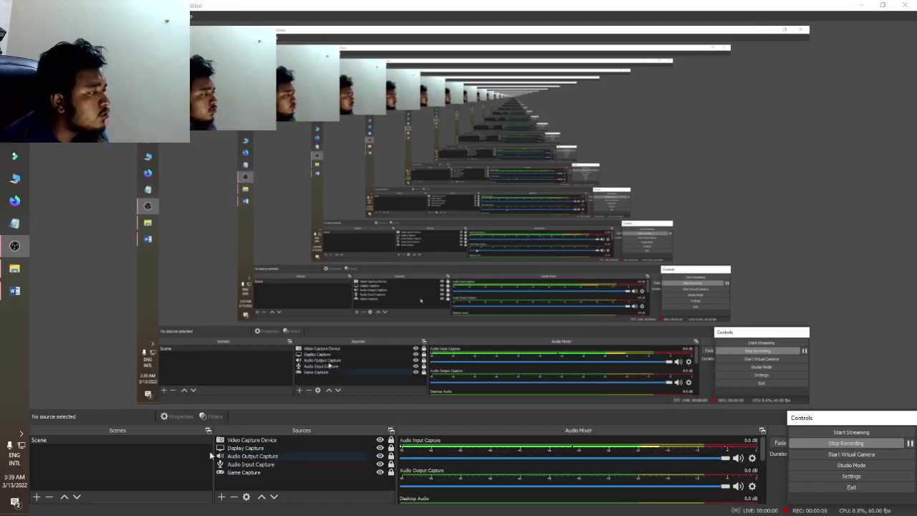
Switch to the Bitcoin document in Word and scroll to the 'What is Bitcoin?' heading
{"action": "left_click", "coordinate": [15, 290]}
{"action": "scroll", "coordinate": [373, 304], "scroll_direction": "down", "scroll_amount": 15}
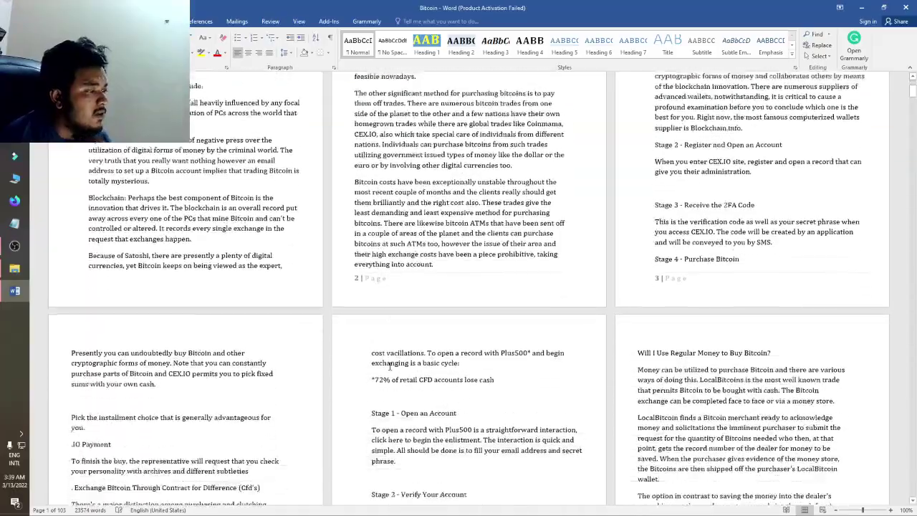
{"action": "scroll", "coordinate": [411, 392], "scroll_direction": "down", "scroll_amount": 10}
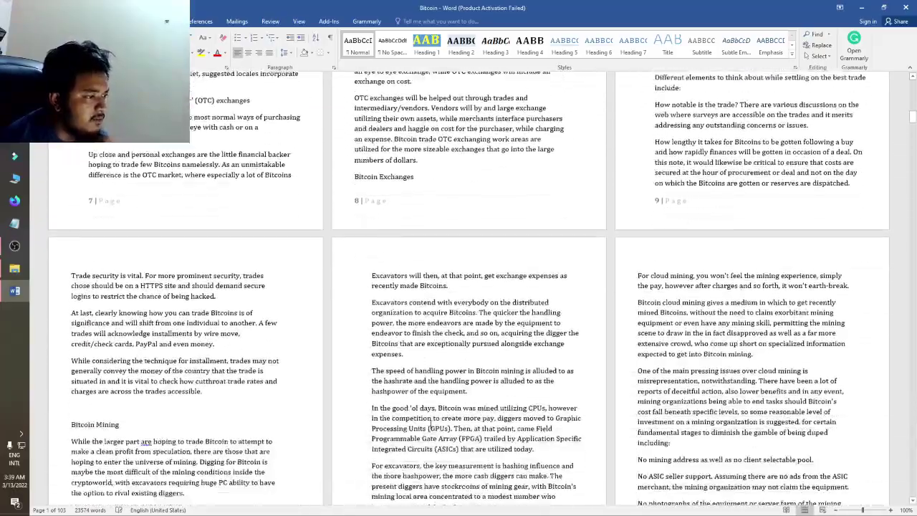
{"action": "left_click_drag", "start_coordinate": [912, 119], "coordinate": [913, 78]}
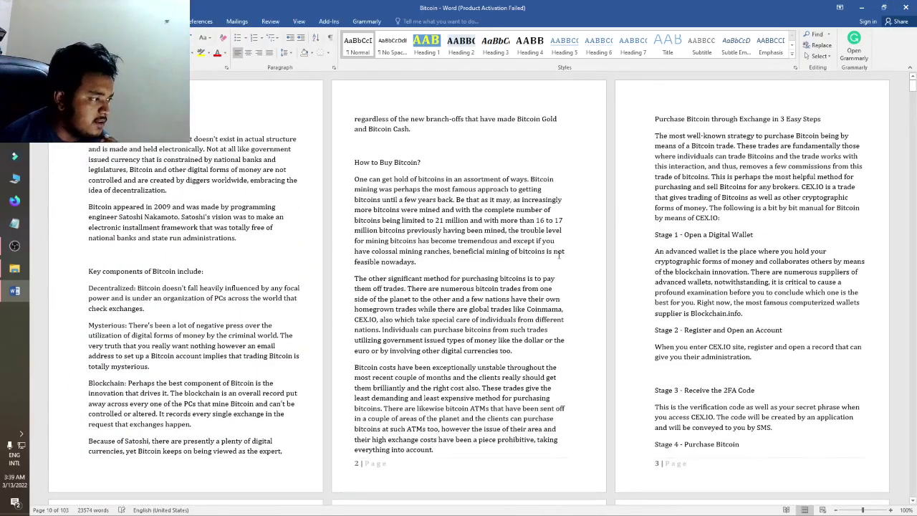
{"action": "scroll", "coordinate": [519, 281], "scroll_direction": "down", "scroll_amount": 3}
{"action": "scroll", "coordinate": [531, 304], "scroll_direction": "up", "scroll_amount": 3}
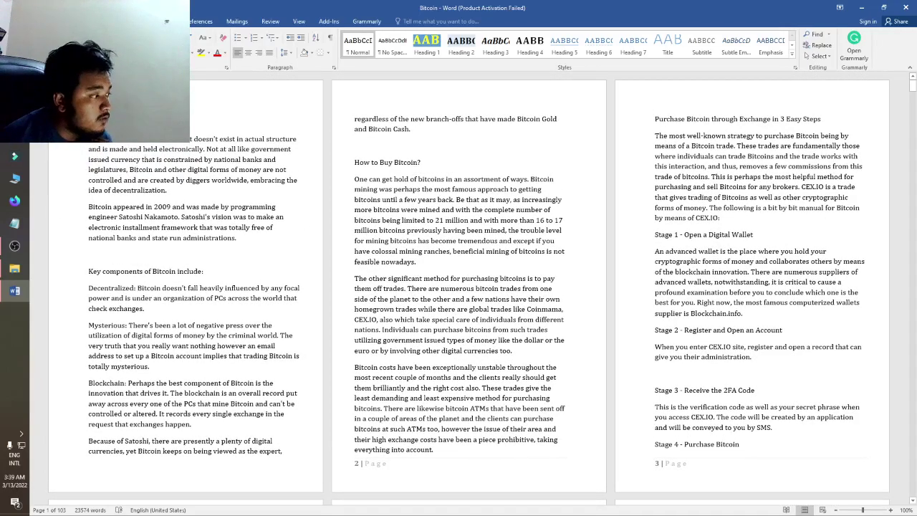
Insert blank lines to push 'What is Bitcoin?' to the top of page 2, then select it
{"action": "key", "text": "Return"}
{"action": "key", "text": "Return"}
{"action": "key", "text": "Return"}
{"action": "key", "text": "Return"}
{"action": "key", "text": "Return"}
{"action": "key", "text": "Return"}
{"action": "key", "text": "Return"}
{"action": "key", "text": "Return"}
{"action": "key", "text": "Return"}
{"action": "key", "text": "Return"}
{"action": "key", "text": "Return"}
{"action": "key", "text": "Return"}
{"action": "key", "text": "Return"}
{"action": "key", "text": "Return"}
{"action": "key", "text": "Return"}
{"action": "key", "text": "Return"}
{"action": "key", "text": "Return"}
{"action": "key", "text": "Return"}
{"action": "key", "text": "Return"}
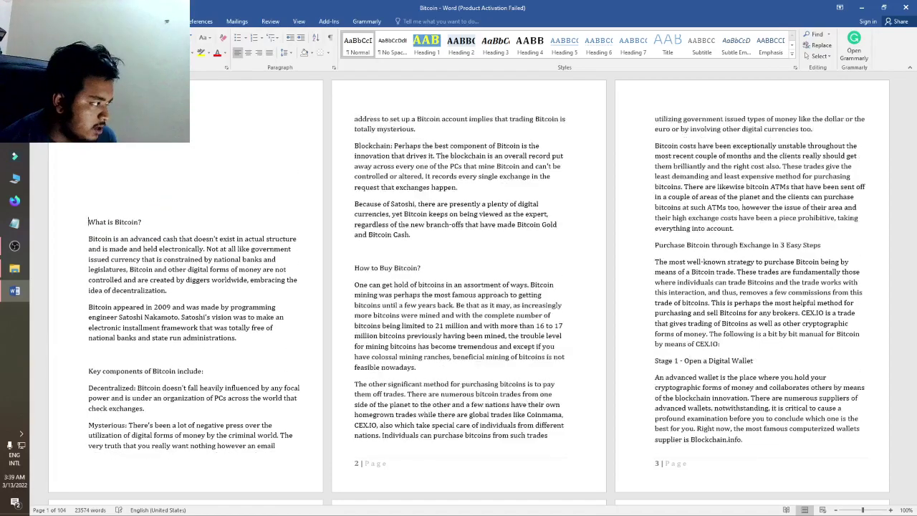
{"action": "key", "text": "Return"}
{"action": "key", "text": "Return"}
{"action": "key", "text": "Return"}
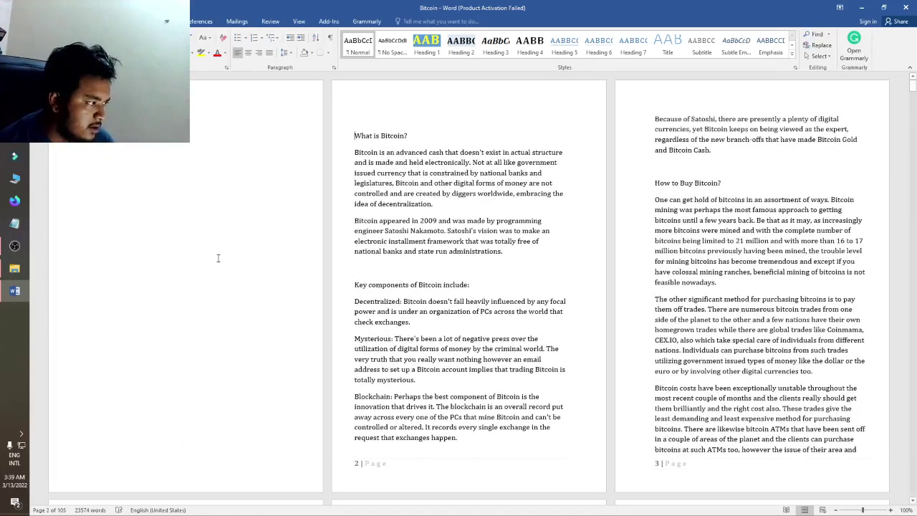
{"action": "key", "text": "BackSpace"}
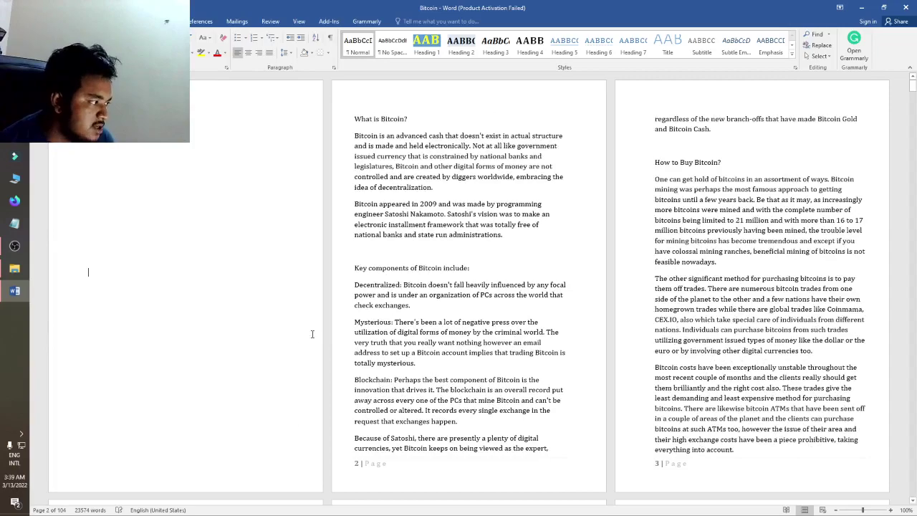
{"action": "left_click_drag", "start_coordinate": [432, 119], "coordinate": [317, 117]}
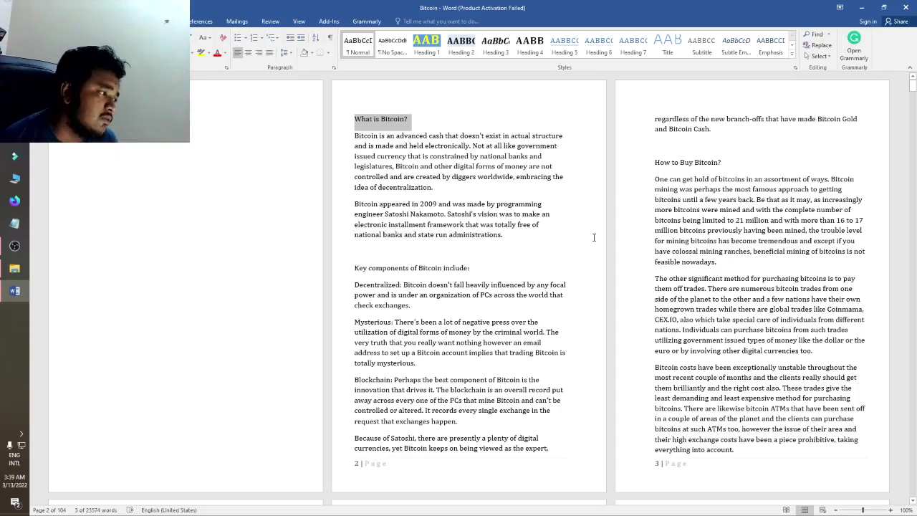
Apply the Heading 1 style to 'What is Bitcoin?'
{"action": "left_click", "coordinate": [425, 51]}
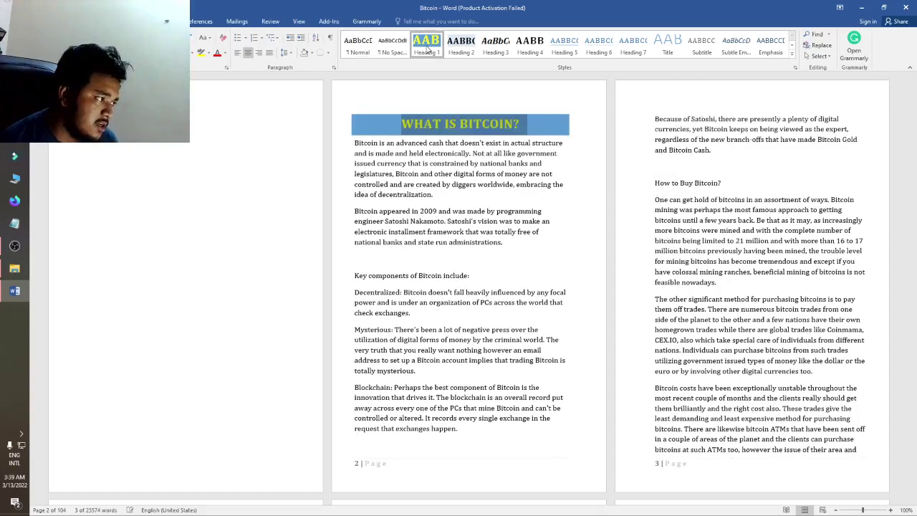
{"action": "left_click", "coordinate": [454, 154]}
{"action": "left_click", "coordinate": [556, 127]}
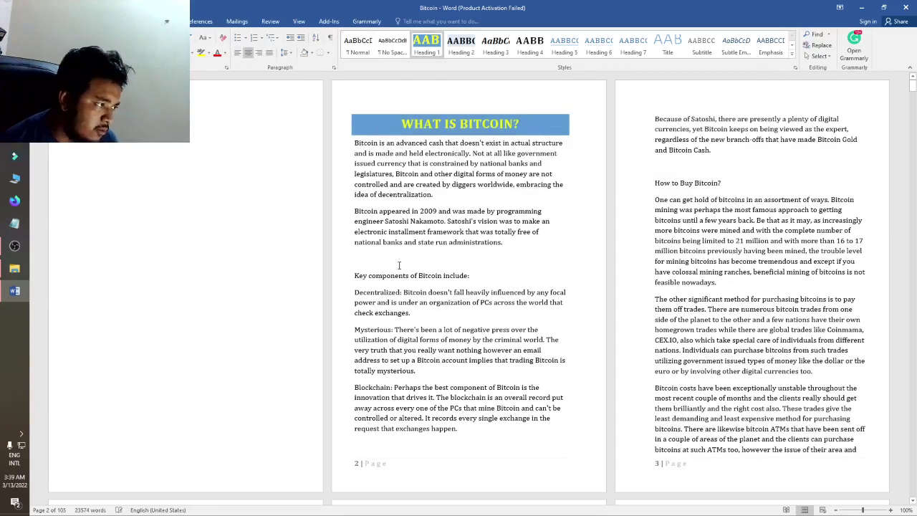
Apply the Heading 3 style to 'Key components of Bitcoin include:'
{"action": "left_click_drag", "start_coordinate": [494, 281], "coordinate": [351, 277]}
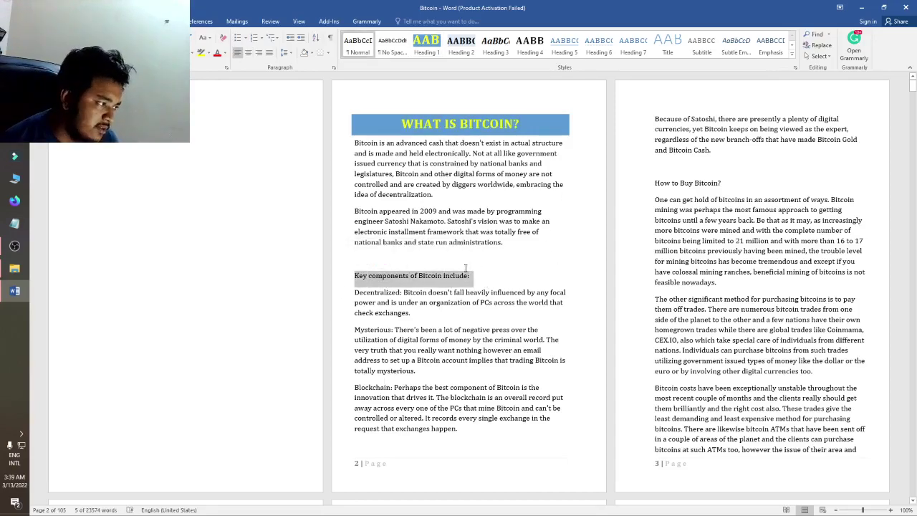
{"action": "left_click_drag", "start_coordinate": [536, 117], "coordinate": [375, 122]}
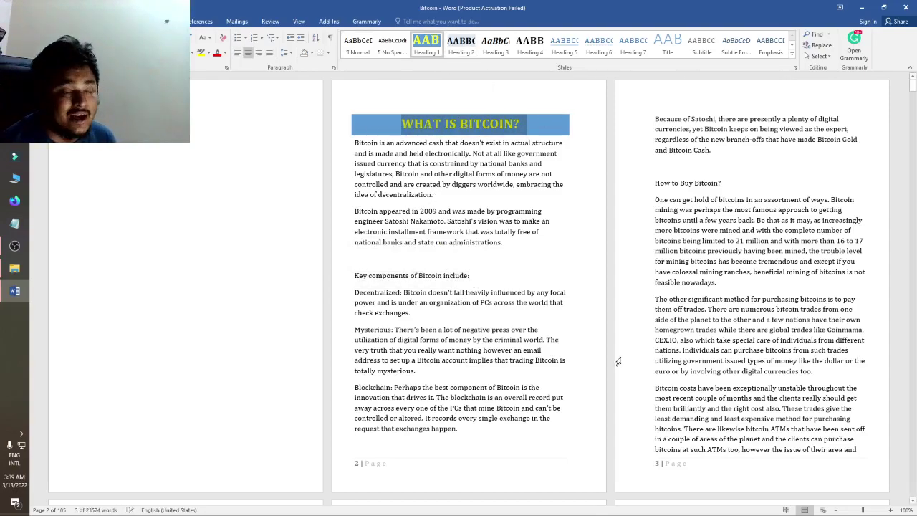
{"action": "left_click_drag", "start_coordinate": [477, 279], "coordinate": [340, 280]}
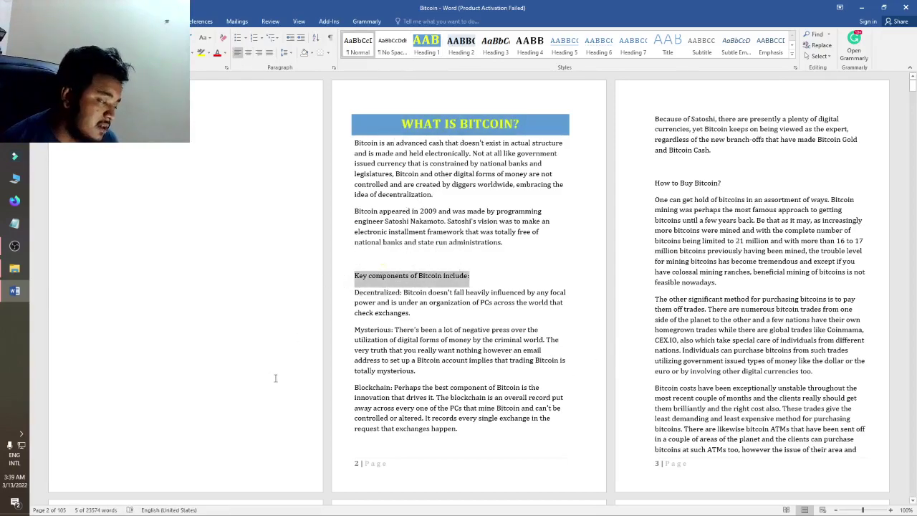
{"action": "left_click", "coordinate": [495, 44]}
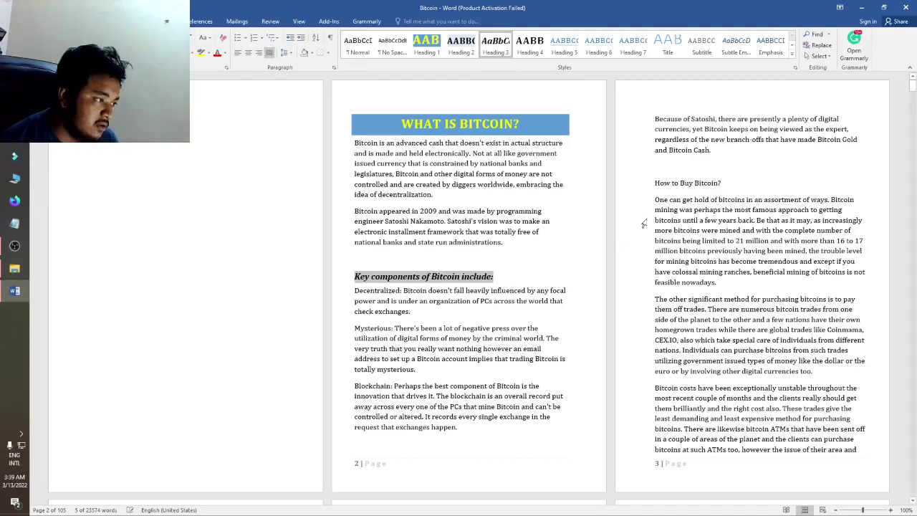
{"action": "left_click_drag", "start_coordinate": [724, 182], "coordinate": [653, 184]}
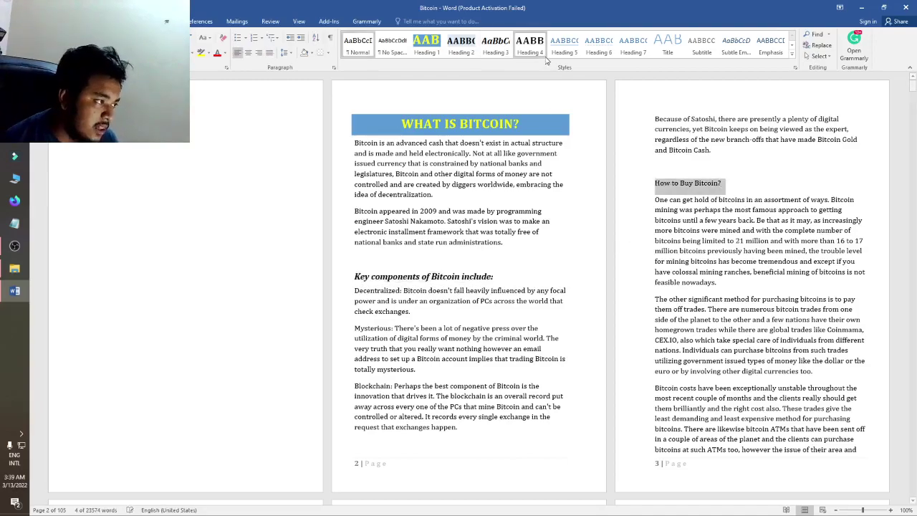
Apply Heading 3 to 'How to Buy Bitcoin?' and the Stage 1 through Stage 4 lines
{"action": "left_click", "coordinate": [496, 45]}
{"action": "scroll", "coordinate": [697, 338], "scroll_direction": "down", "scroll_amount": 5}
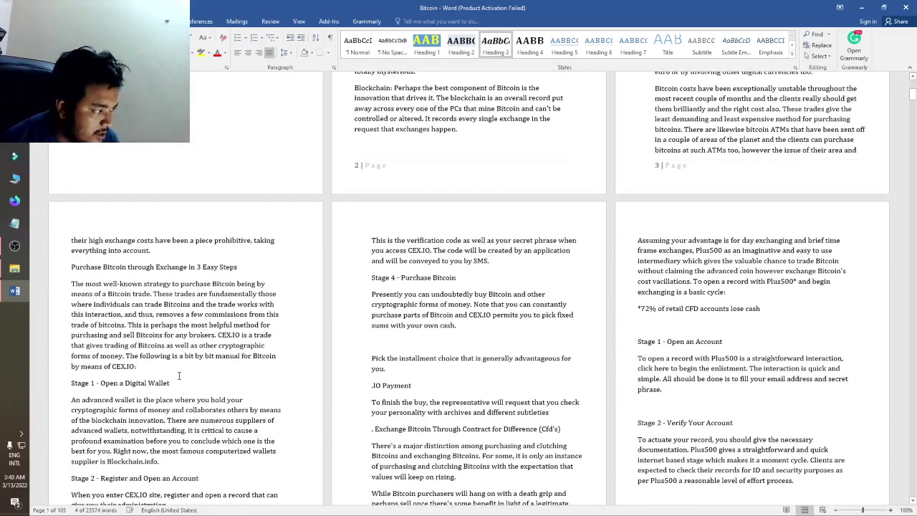
{"action": "left_click_drag", "start_coordinate": [197, 384], "coordinate": [70, 384]}
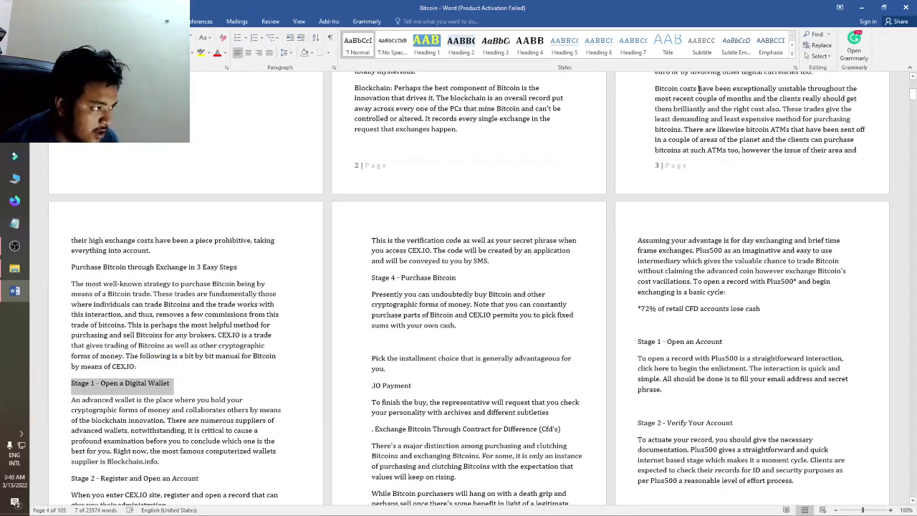
{"action": "left_click", "coordinate": [497, 44]}
{"action": "scroll", "coordinate": [171, 446], "scroll_direction": "down", "scroll_amount": 2}
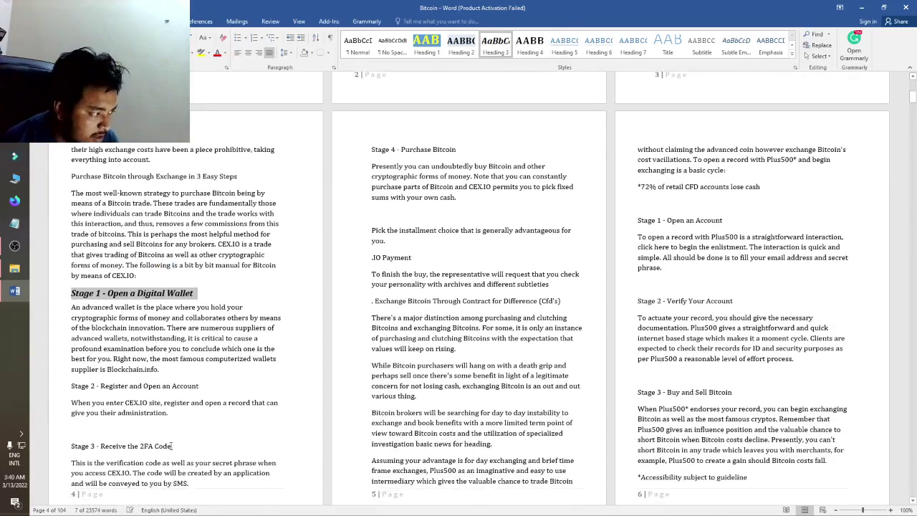
{"action": "left_click_drag", "start_coordinate": [200, 385], "coordinate": [63, 385]}
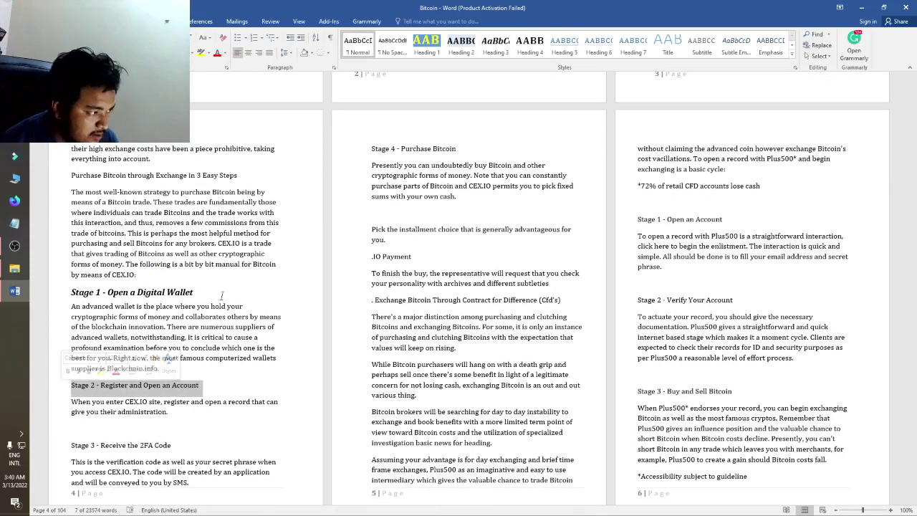
{"action": "left_click", "coordinate": [497, 44]}
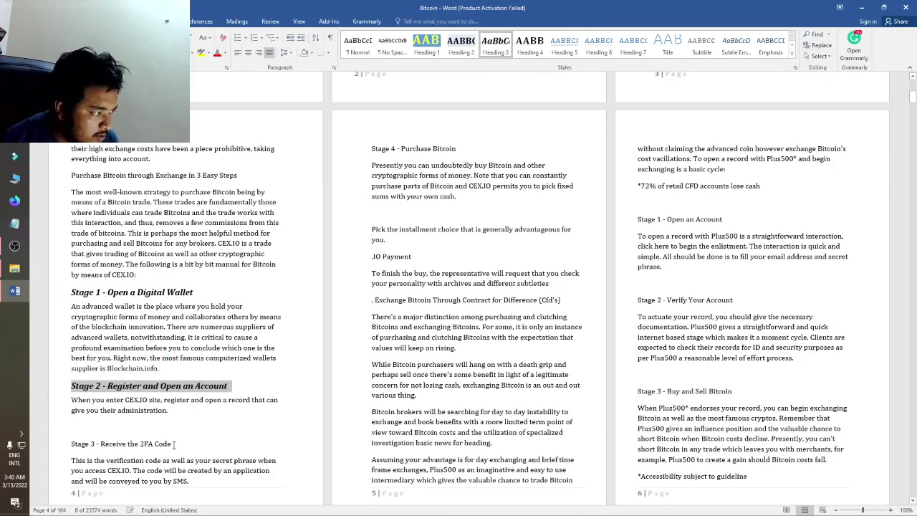
{"action": "left_click_drag", "start_coordinate": [176, 443], "coordinate": [69, 445]}
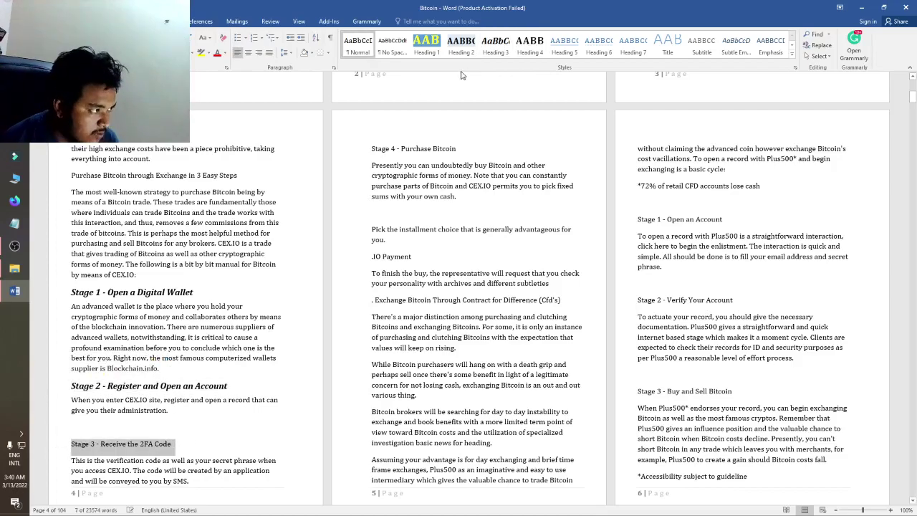
{"action": "left_click", "coordinate": [499, 55]}
{"action": "left_click_drag", "start_coordinate": [459, 149], "coordinate": [369, 149]}
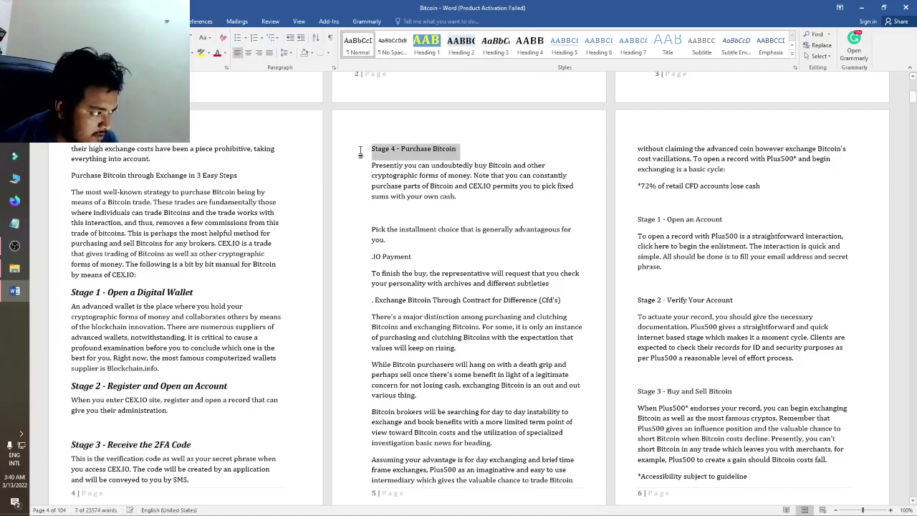
{"action": "left_click", "coordinate": [496, 44]}
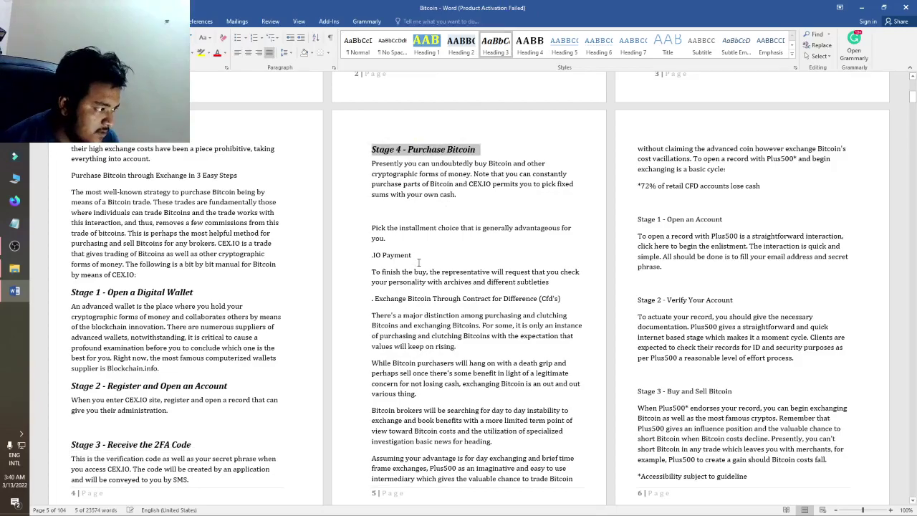
Delete the stray blank line after 'sums with your own cash.'
{"action": "scroll", "coordinate": [420, 262], "scroll_direction": "down", "scroll_amount": 1}
{"action": "left_click", "coordinate": [407, 188]}
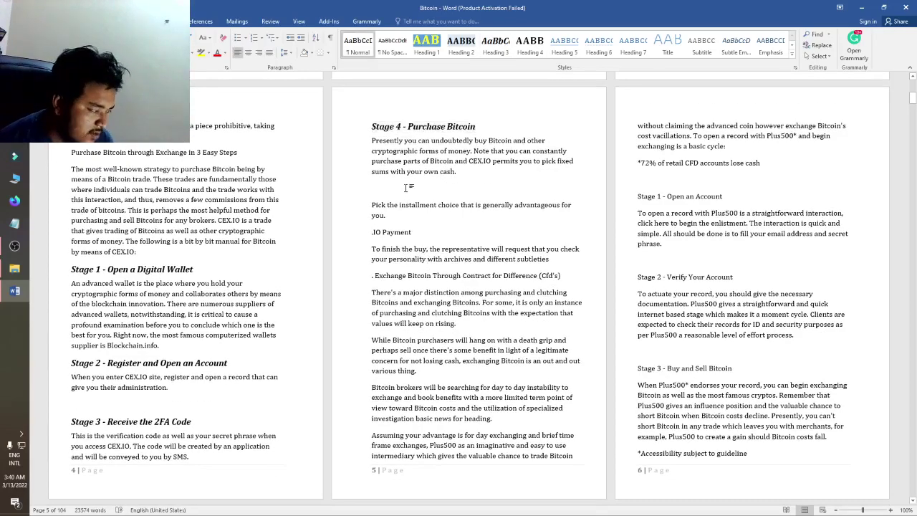
{"action": "key", "text": "BackSpace"}
{"action": "scroll", "coordinate": [209, 199], "scroll_direction": "up", "scroll_amount": 10}
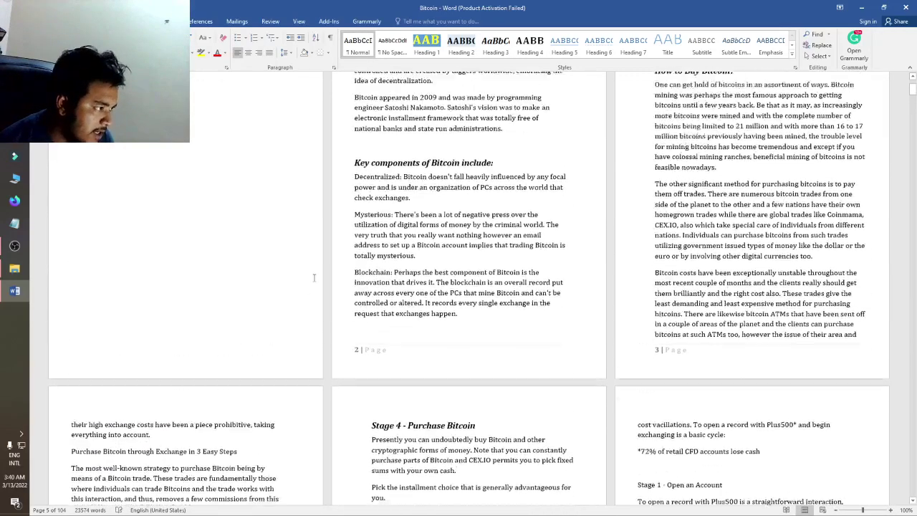
Delete the blank lines under 'administrations.', under 'Bitcoin Cash.', and at the top of page 6
{"action": "key", "text": "BackSpace"}
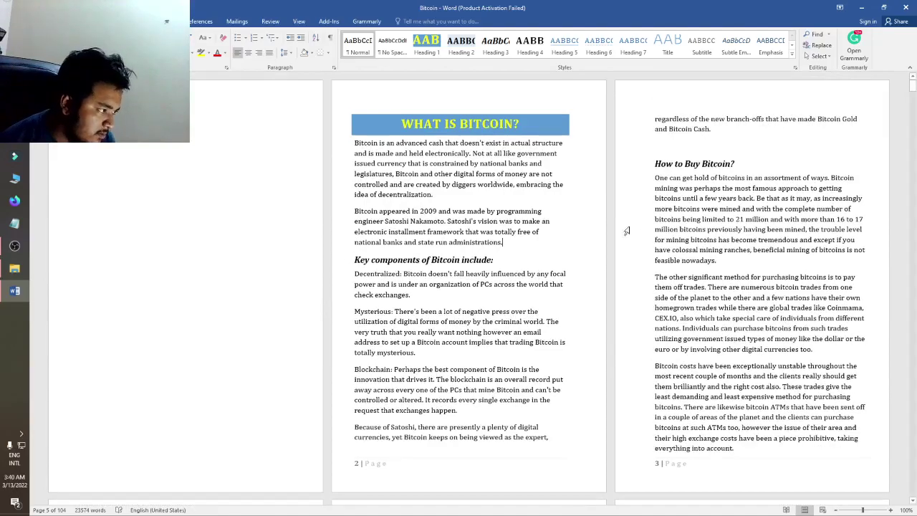
{"action": "left_click", "coordinate": [709, 142]}
{"action": "key", "text": "BackSpace"}
{"action": "scroll", "coordinate": [229, 367], "scroll_direction": "down", "scroll_amount": 5}
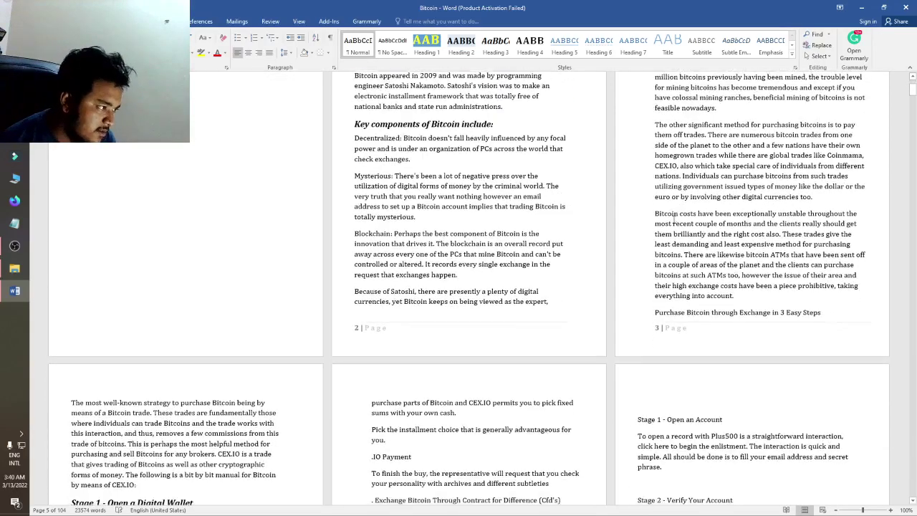
{"action": "scroll", "coordinate": [230, 367], "scroll_direction": "down", "scroll_amount": 5}
{"action": "scroll", "coordinate": [502, 251], "scroll_direction": "up", "scroll_amount": 3}
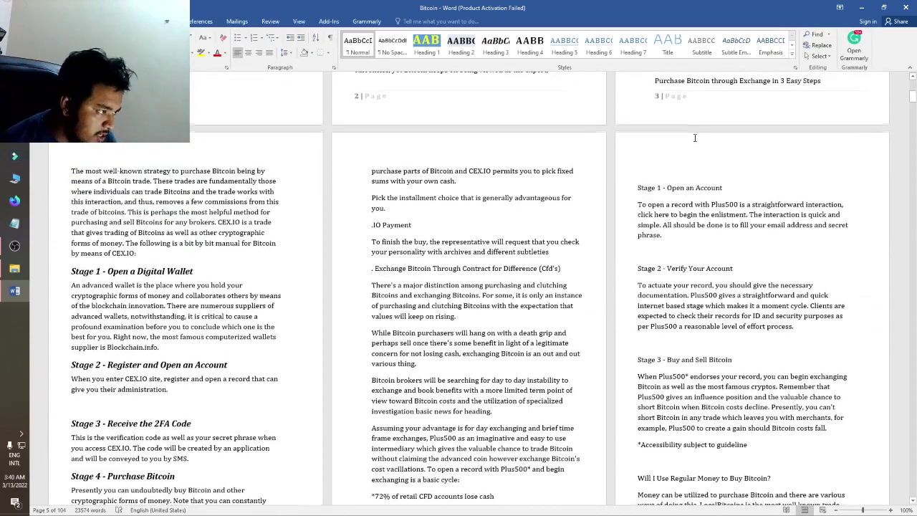
{"action": "left_click", "coordinate": [672, 159]}
{"action": "key", "text": "BackSpace"}
Make 'Stage 1 - Open an Account' and 'Stage 2 - Verify Your Account' Heading 3, removing the blank line between
{"action": "left_click_drag", "start_coordinate": [725, 172], "coordinate": [628, 177]}
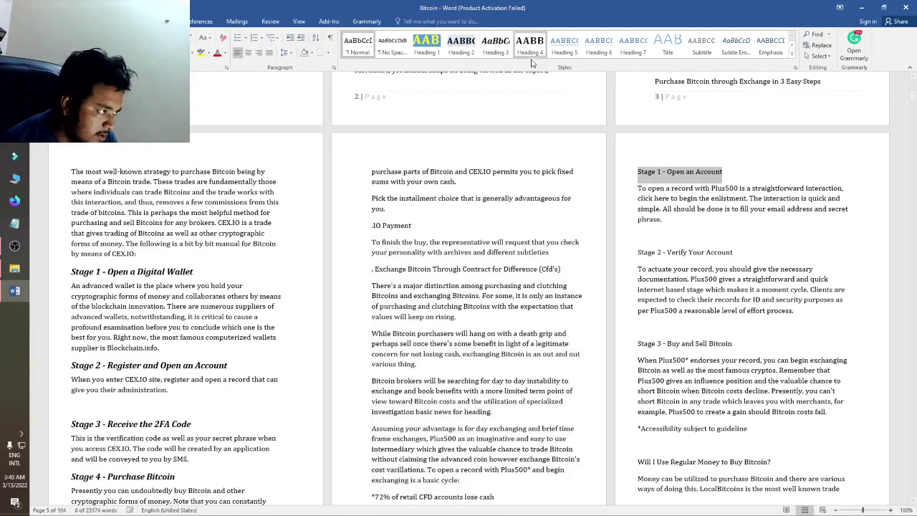
{"action": "left_click", "coordinate": [495, 44]}
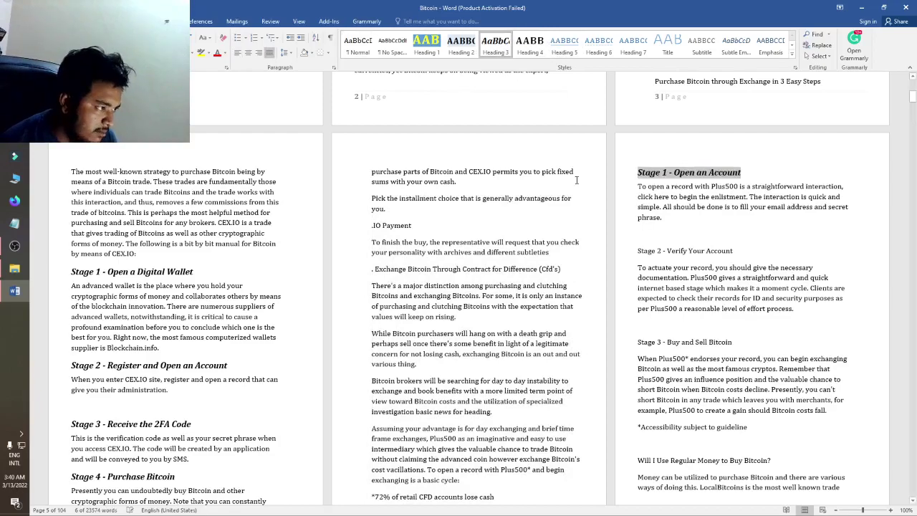
{"action": "left_click", "coordinate": [645, 227]}
{"action": "key", "text": "BackSpace"}
{"action": "left_click_drag", "start_coordinate": [734, 234], "coordinate": [624, 236]}
{"action": "left_click", "coordinate": [495, 44]}
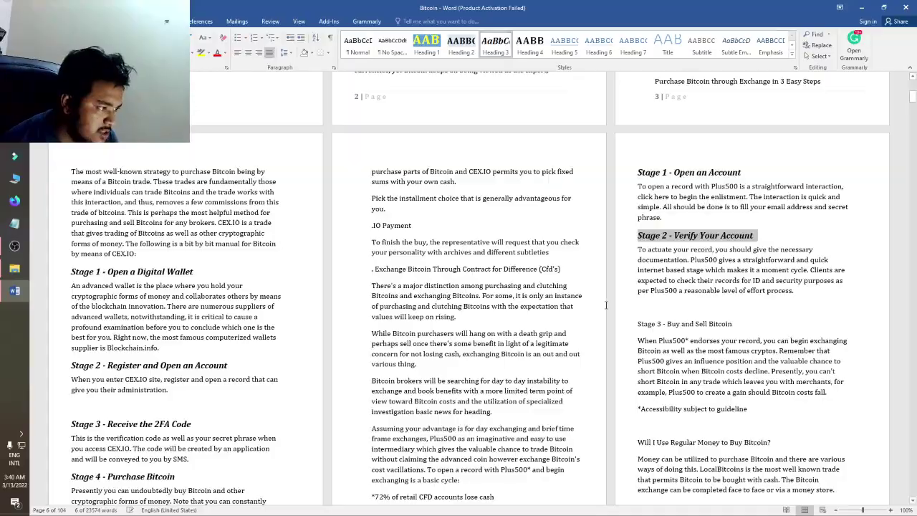
{"action": "scroll", "coordinate": [606, 305], "scroll_direction": "down", "scroll_amount": 10}
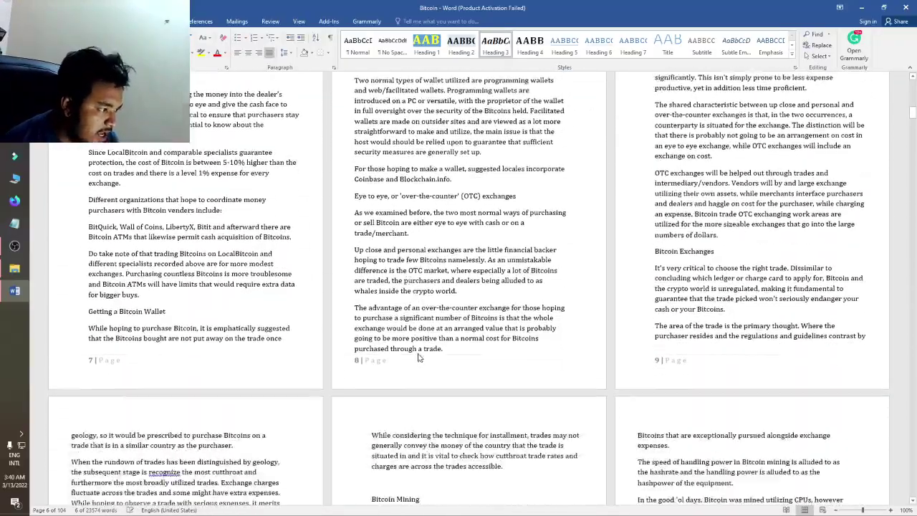
Select the two opening paragraphs under WHAT IS BITCOIN? and switch to the Insert ribbon
{"action": "scroll", "coordinate": [419, 358], "scroll_direction": "down", "scroll_amount": 10}
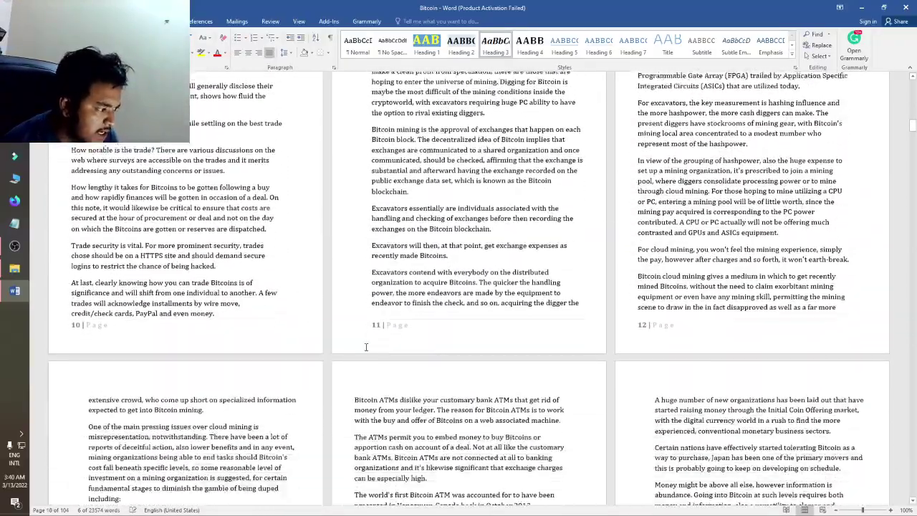
{"action": "scroll", "coordinate": [365, 347], "scroll_direction": "down", "scroll_amount": 3}
{"action": "left_click_drag", "start_coordinate": [912, 125], "coordinate": [914, 80]}
{"action": "left_click_drag", "start_coordinate": [357, 146], "coordinate": [503, 242]}
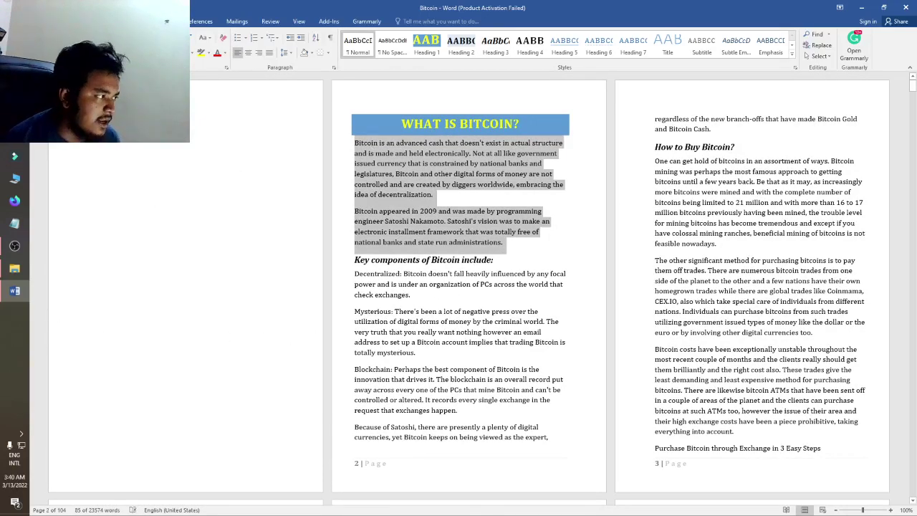
{"action": "left_click", "coordinate": [201, 21]}
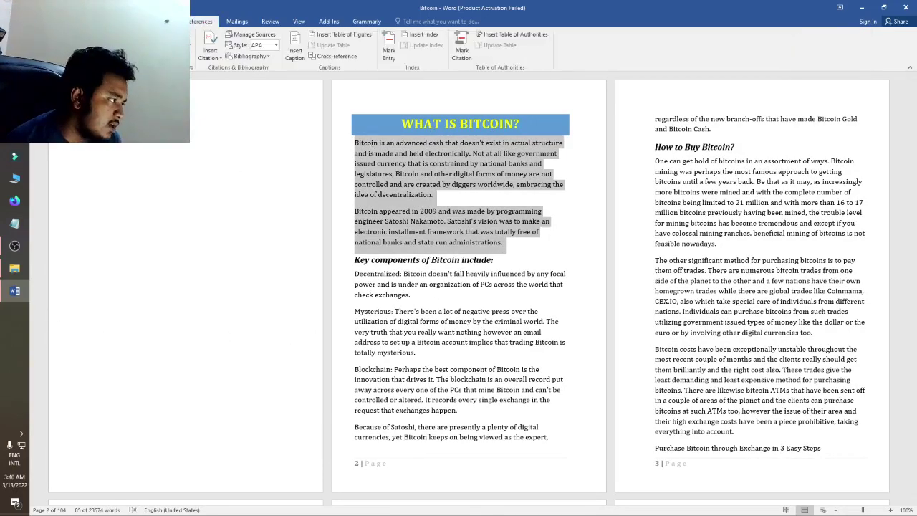
{"action": "scroll", "coordinate": [166, 21], "scroll_direction": "up", "scroll_amount": 3}
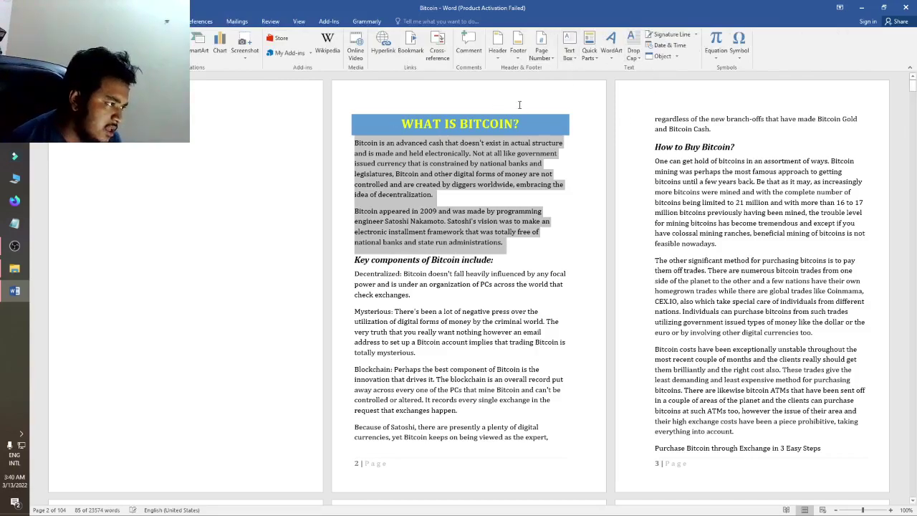
Apply a Dropped drop cap so the first paragraph opens with a large capital 'B'
{"action": "left_click", "coordinate": [634, 56]}
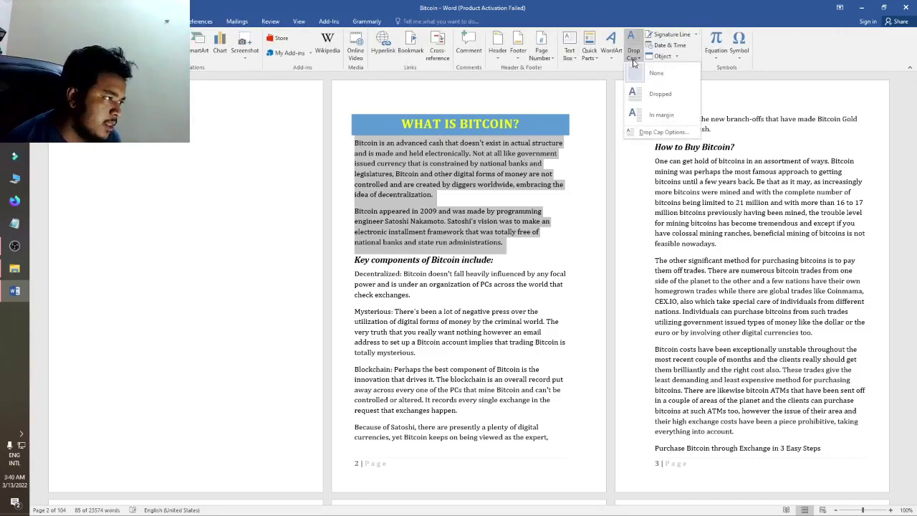
{"action": "left_click", "coordinate": [643, 94]}
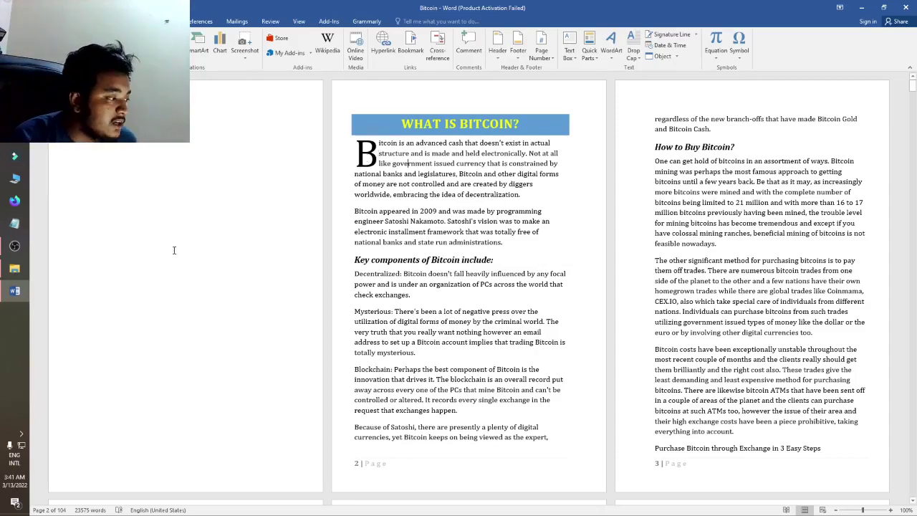
{"action": "left_click", "coordinate": [152, 252]}
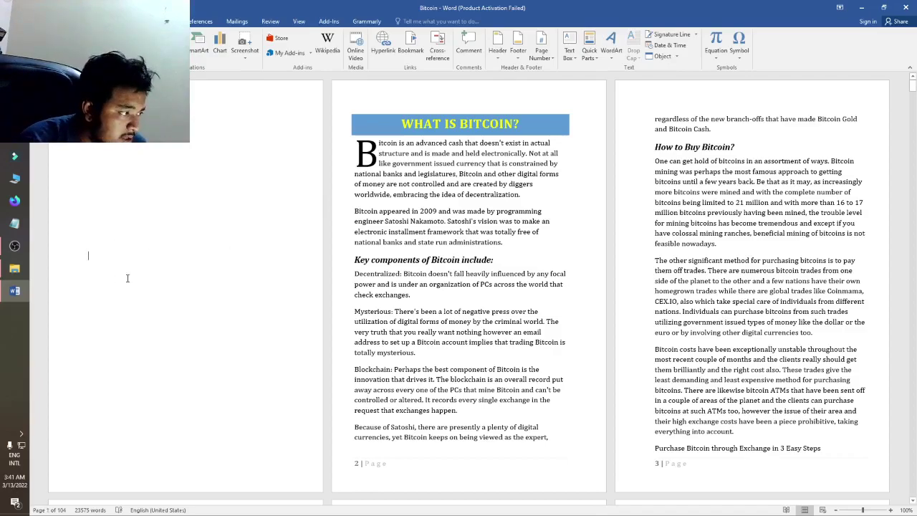
Type 'The Basic of Bitcoin' on the cover page with 'learn how to make' on the next line
{"action": "scroll", "coordinate": [127, 278], "scroll_direction": "down", "scroll_amount": 4}
{"action": "scroll", "coordinate": [128, 278], "scroll_direction": "up", "scroll_amount": 4}
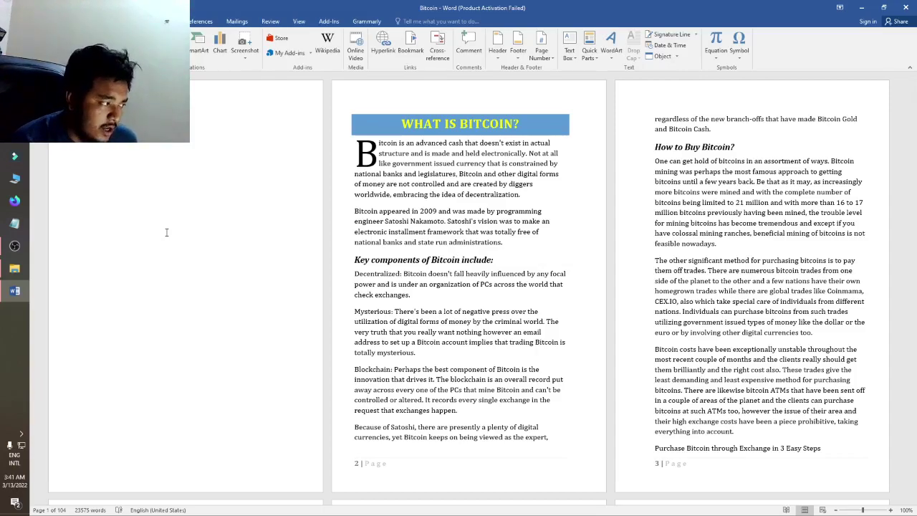
{"action": "scroll", "coordinate": [178, 258], "scroll_direction": "down", "scroll_amount": 3}
{"action": "scroll", "coordinate": [215, 305], "scroll_direction": "up", "scroll_amount": 3}
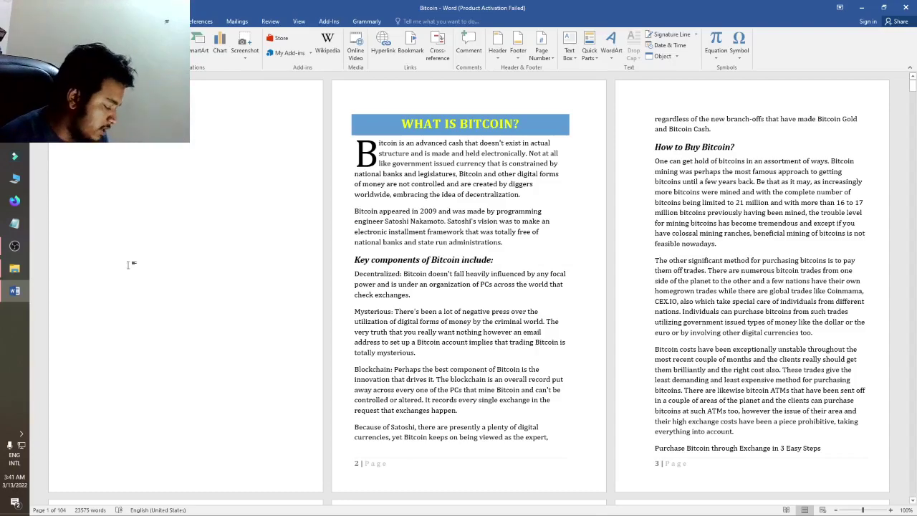
{"action": "left_click", "coordinate": [89, 252]}
{"action": "type", "text": "The Basic"}
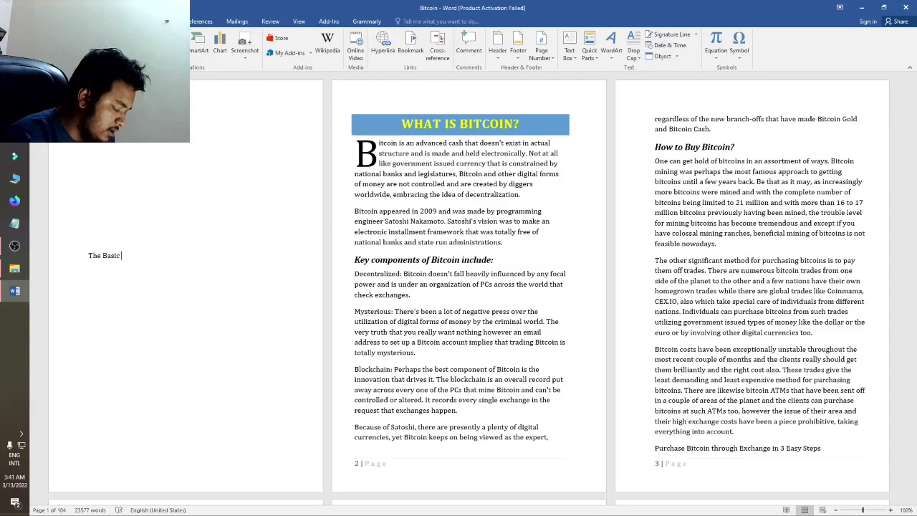
{"action": "type", "text": " of Bit"}
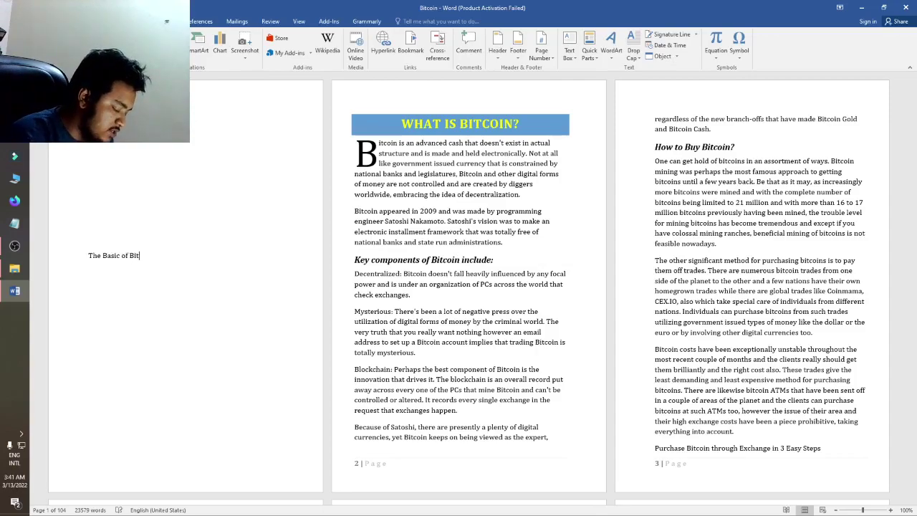
{"action": "type", "text": "coin"}
{"action": "key", "text": "Return"}
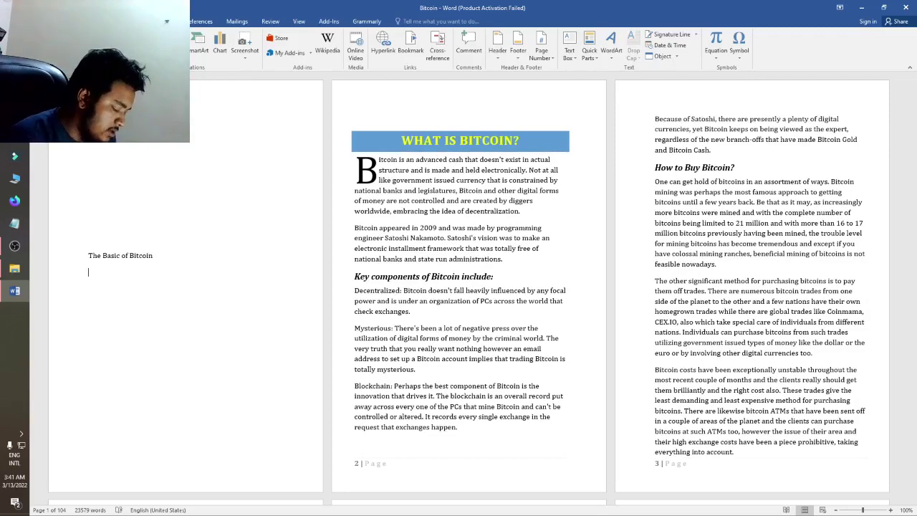
{"action": "type", "text": "learn h"}
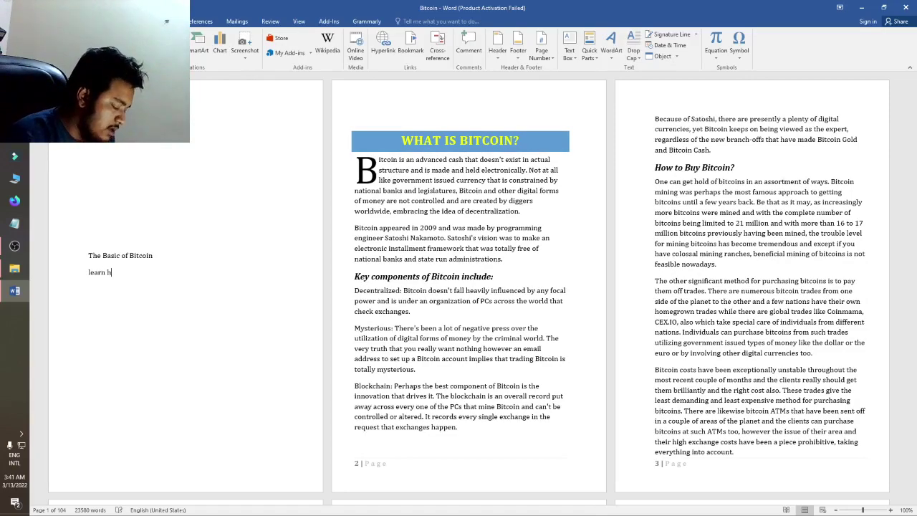
{"action": "type", "text": "ow to ma"}
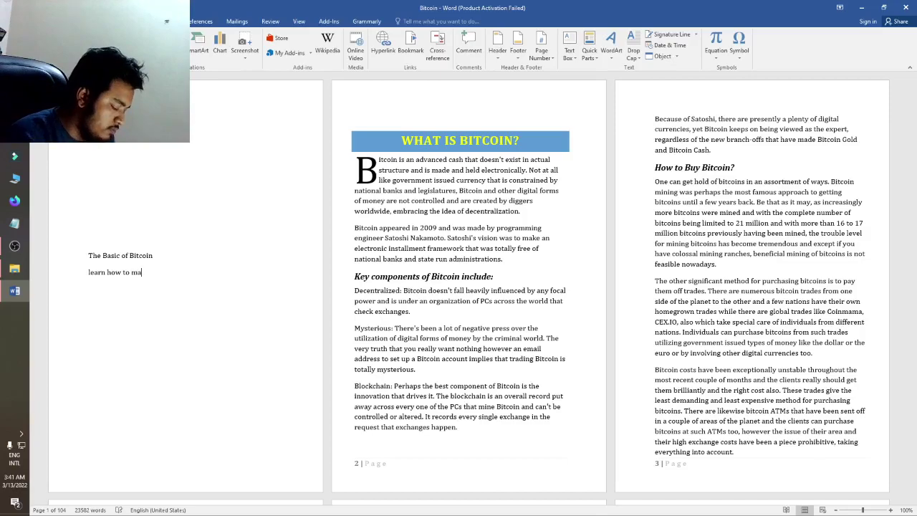
{"action": "type", "text": "ke Bitcoin"}
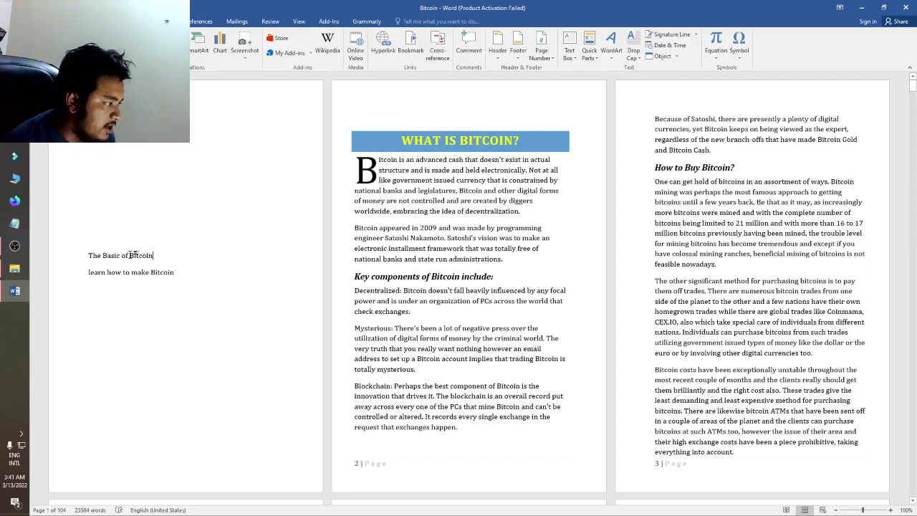
Style 'The Basic of Bitcoin' as Title and 'learn how to make Bitcoin' as Heading 2, removing the empty paragraph
{"action": "left_click_drag", "start_coordinate": [164, 255], "coordinate": [88, 255]}
{"action": "left_click", "coordinate": [55, 22]}
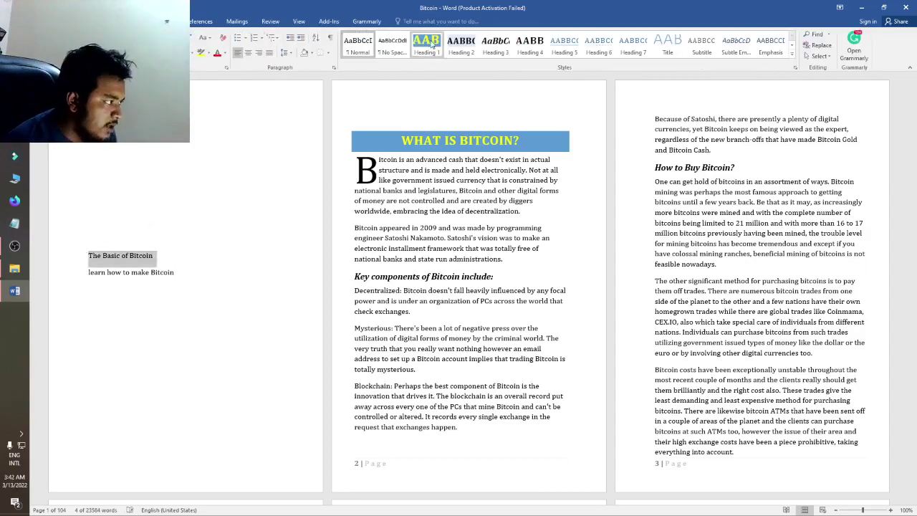
{"action": "left_click", "coordinate": [676, 42]}
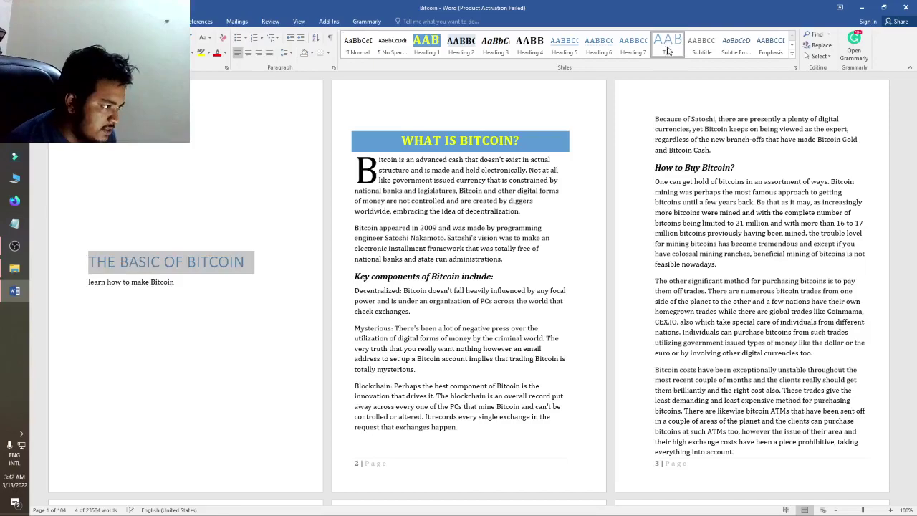
{"action": "left_click_drag", "start_coordinate": [178, 283], "coordinate": [88, 284]}
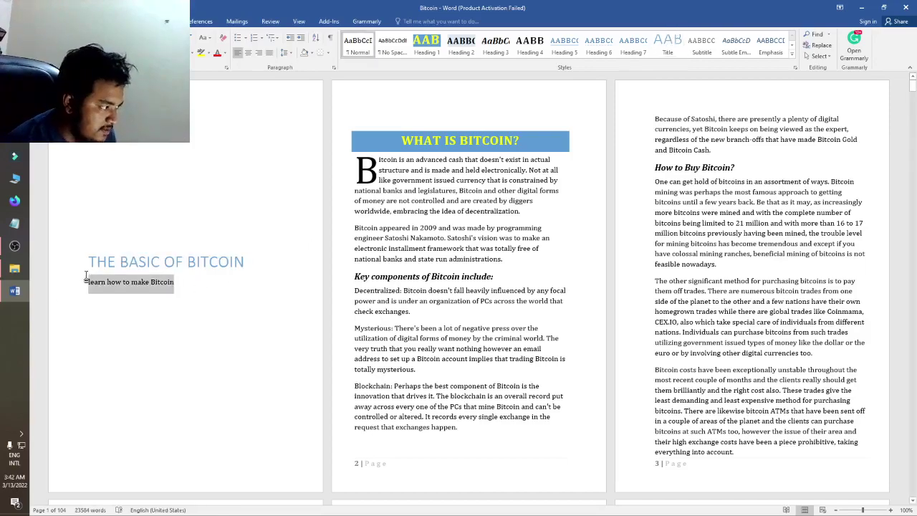
{"action": "left_click", "coordinate": [461, 43]}
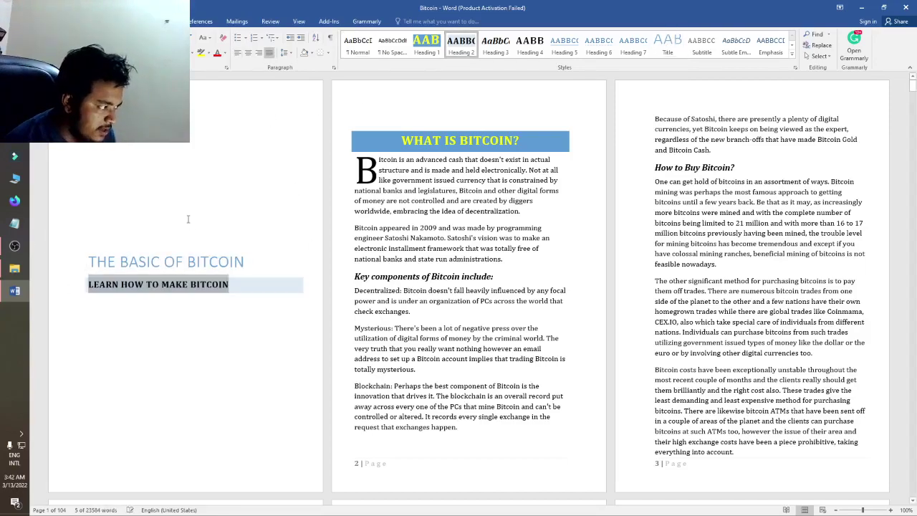
{"action": "left_click", "coordinate": [432, 83]}
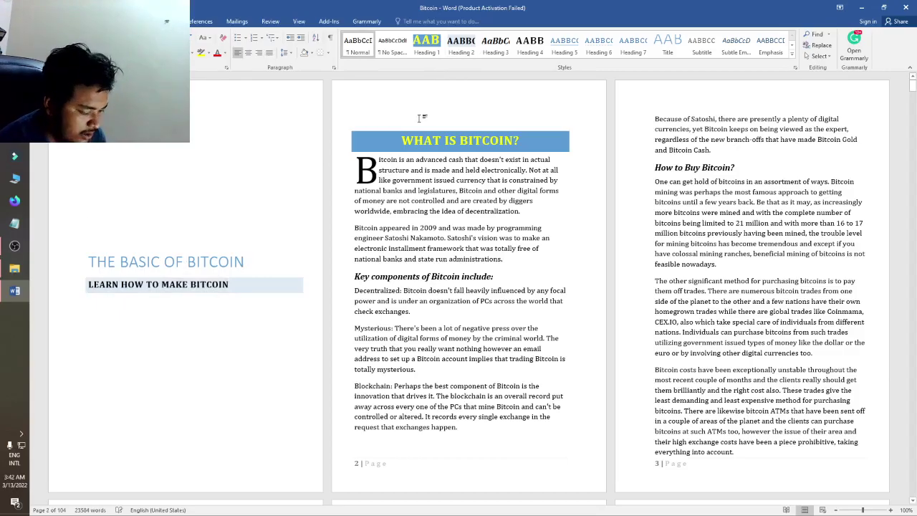
{"action": "key", "text": "BackSpace"}
Remove the blank line after 'upon deal.' on page 13
{"action": "scroll", "coordinate": [531, 199], "scroll_direction": "down", "scroll_amount": 3}
{"action": "scroll", "coordinate": [532, 199], "scroll_direction": "down", "scroll_amount": 10}
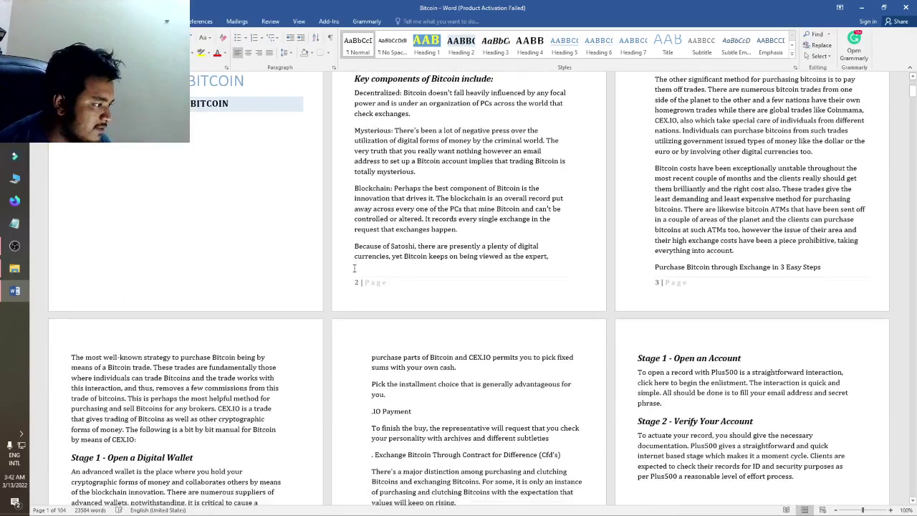
{"action": "scroll", "coordinate": [593, 318], "scroll_direction": "down", "scroll_amount": 3}
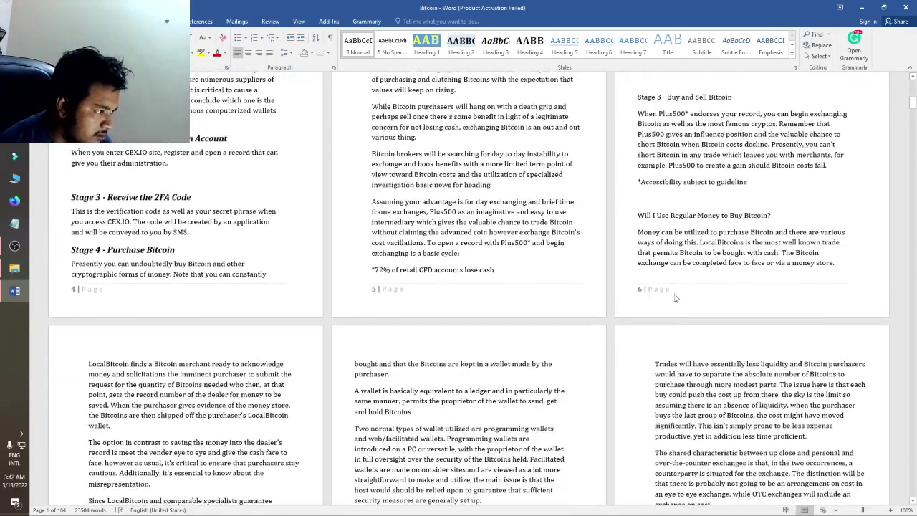
{"action": "scroll", "coordinate": [724, 197], "scroll_direction": "down", "scroll_amount": 12}
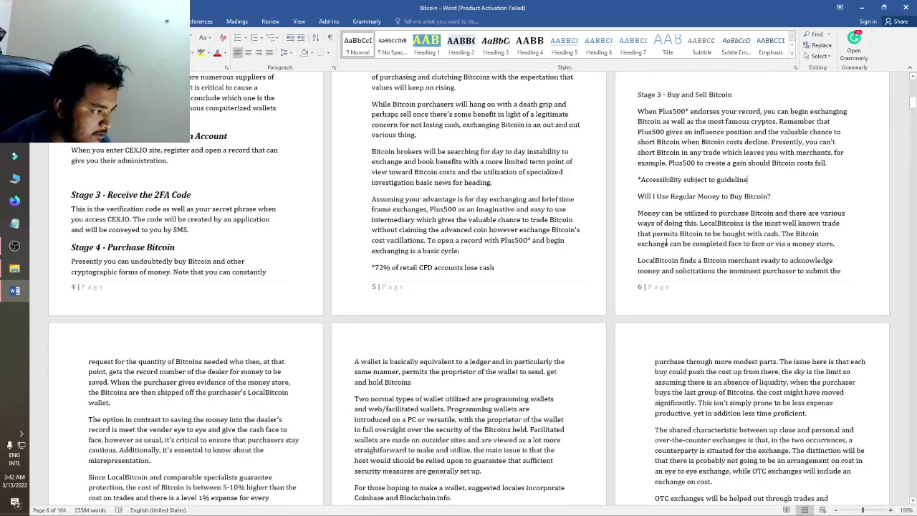
{"action": "scroll", "coordinate": [330, 347], "scroll_direction": "down", "scroll_amount": 17}
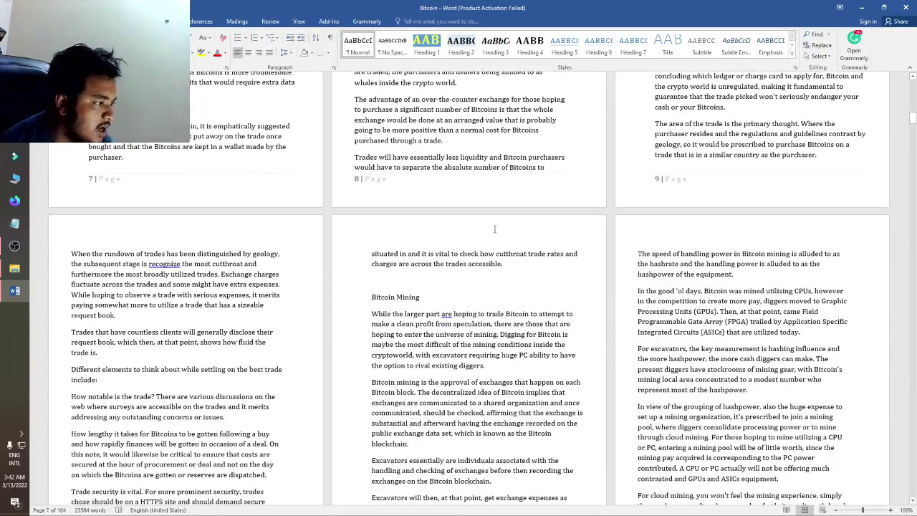
{"action": "scroll", "coordinate": [568, 278], "scroll_direction": "down", "scroll_amount": 6}
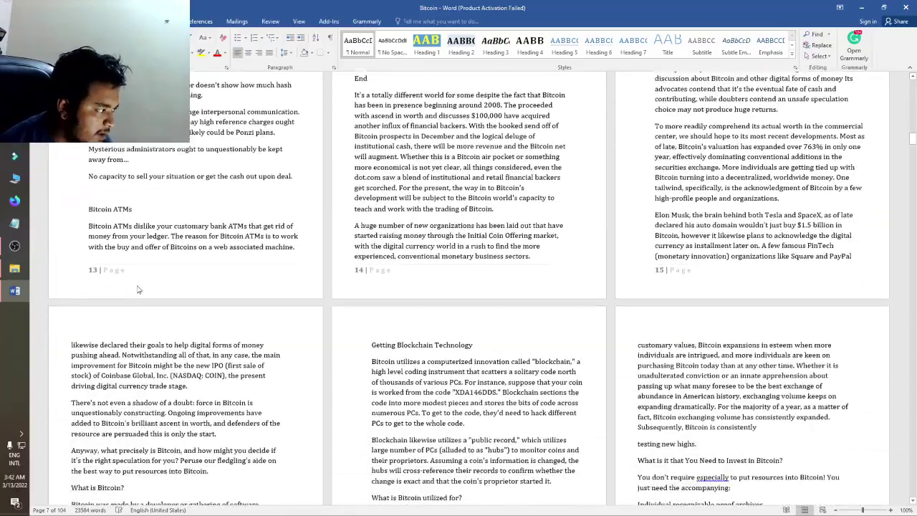
{"action": "key", "text": "BackSpace"}
Make 'Is Bitcoin a Good Investment?' a Heading 3
{"action": "scroll", "coordinate": [389, 274], "scroll_direction": "down", "scroll_amount": 5}
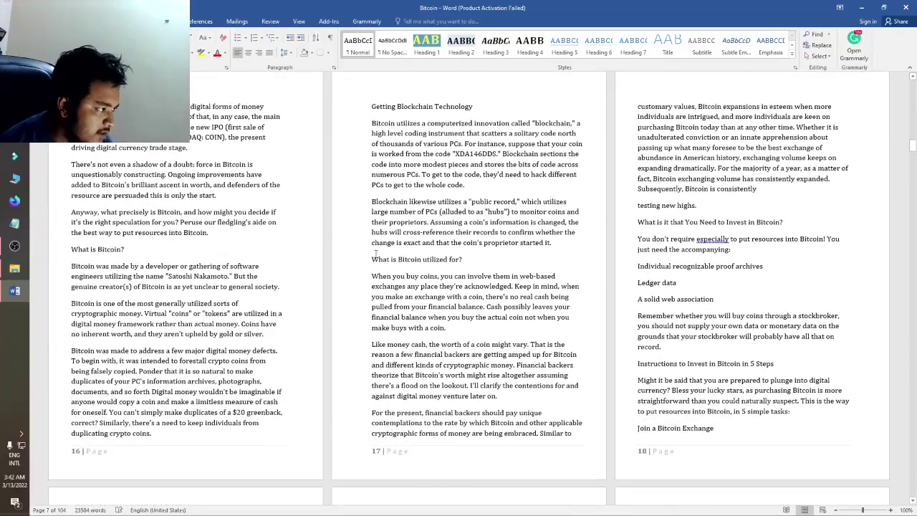
{"action": "scroll", "coordinate": [486, 209], "scroll_direction": "up", "scroll_amount": 5}
{"action": "scroll", "coordinate": [642, 188], "scroll_direction": "down", "scroll_amount": 15}
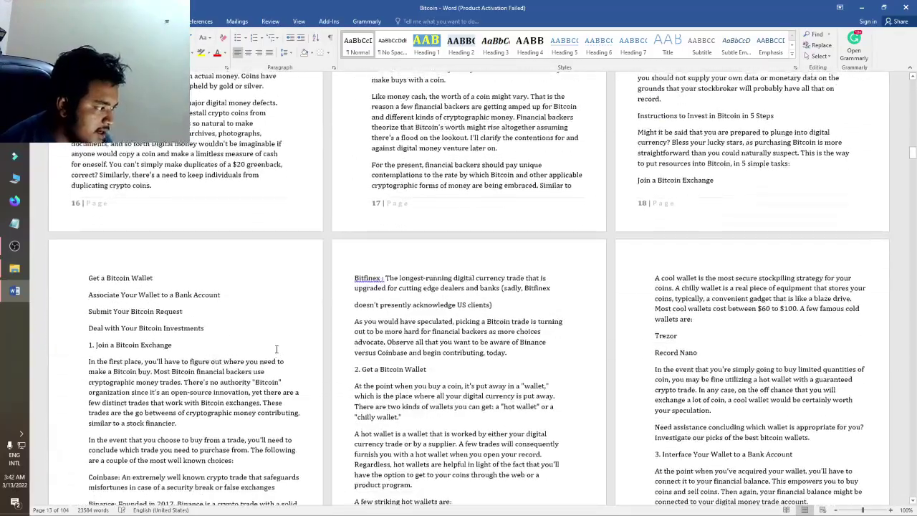
{"action": "scroll", "coordinate": [215, 310], "scroll_direction": "down", "scroll_amount": 5}
{"action": "scroll", "coordinate": [454, 203], "scroll_direction": "up", "scroll_amount": 4}
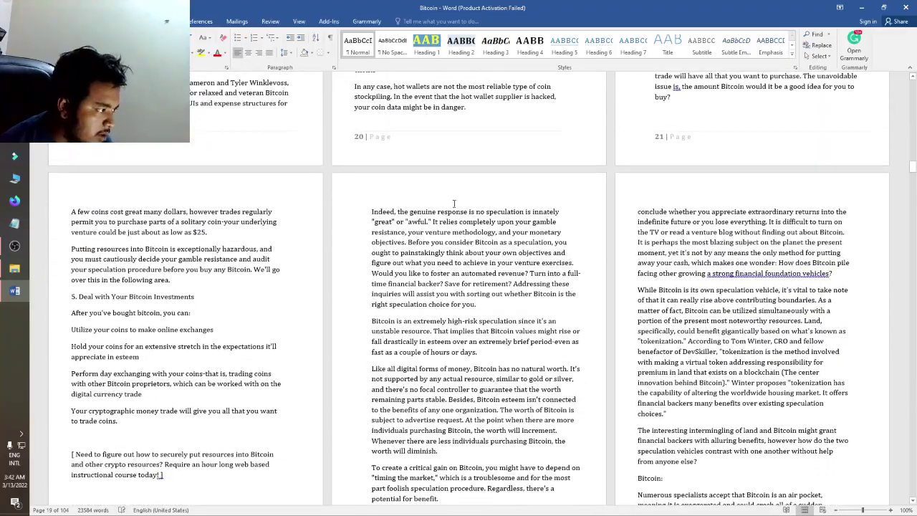
{"action": "scroll", "coordinate": [173, 336], "scroll_direction": "down", "scroll_amount": 6}
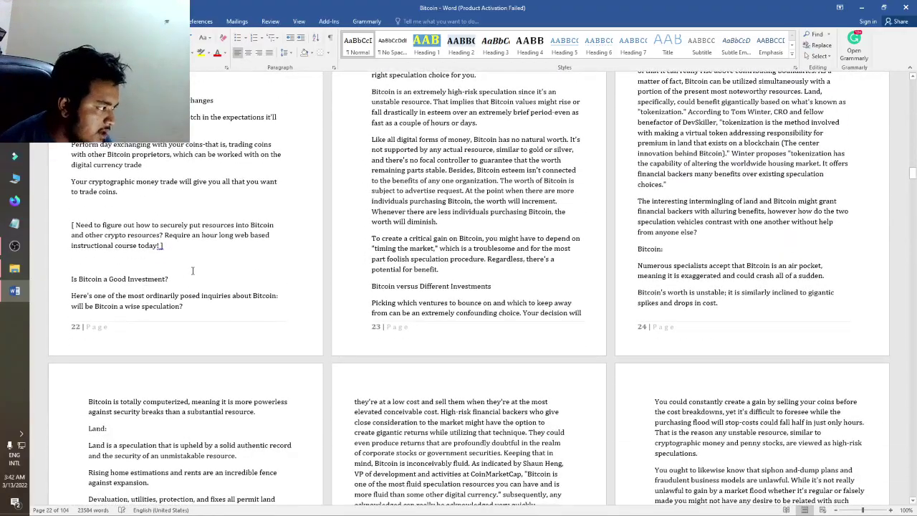
{"action": "left_click_drag", "start_coordinate": [189, 280], "coordinate": [66, 275]}
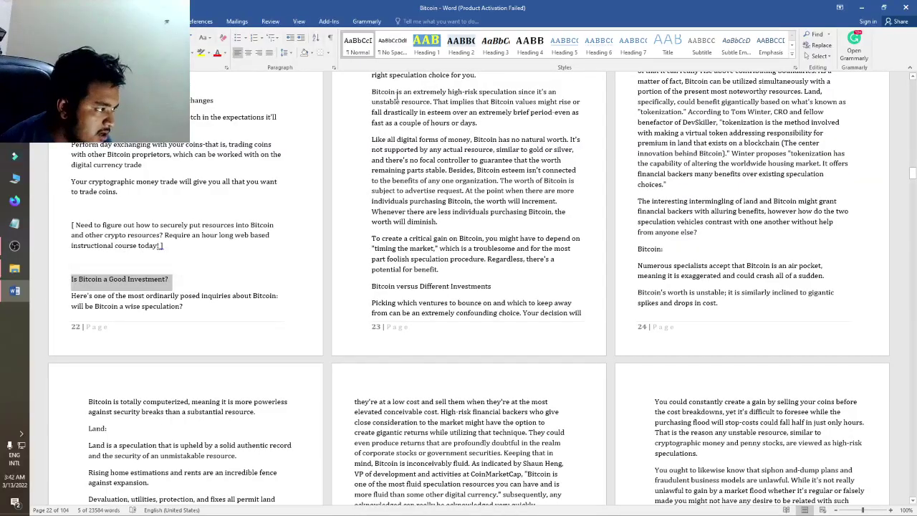
{"action": "left_click", "coordinate": [495, 44]}
Give 'Procedures For Investing In Bitcoin' the Heading 4 style
{"action": "scroll", "coordinate": [331, 300], "scroll_direction": "down", "scroll_amount": 9}
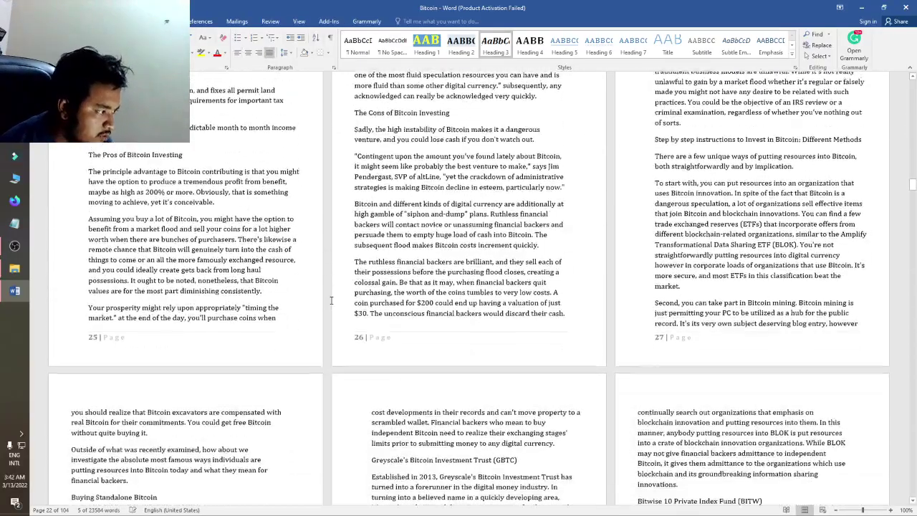
{"action": "scroll", "coordinate": [331, 300], "scroll_direction": "down", "scroll_amount": 15}
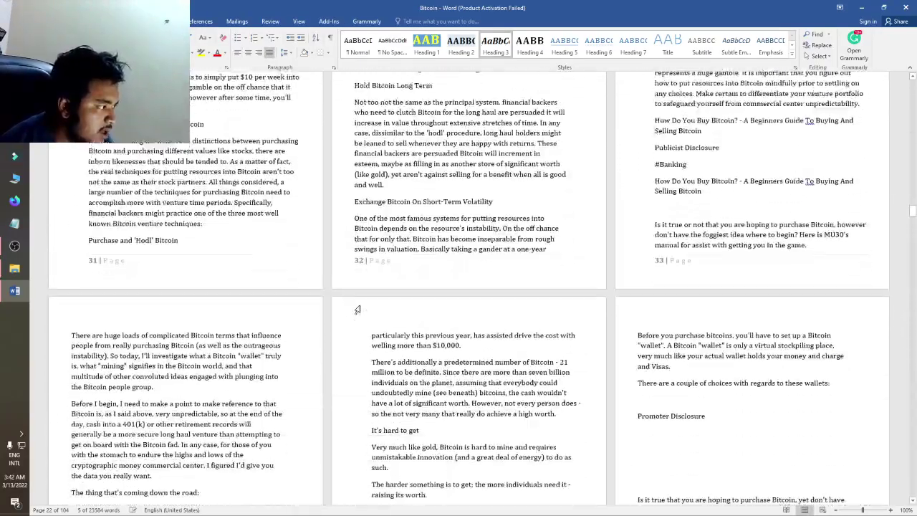
{"action": "scroll", "coordinate": [189, 310], "scroll_direction": "up", "scroll_amount": 1}
{"action": "left_click", "coordinate": [213, 165]}
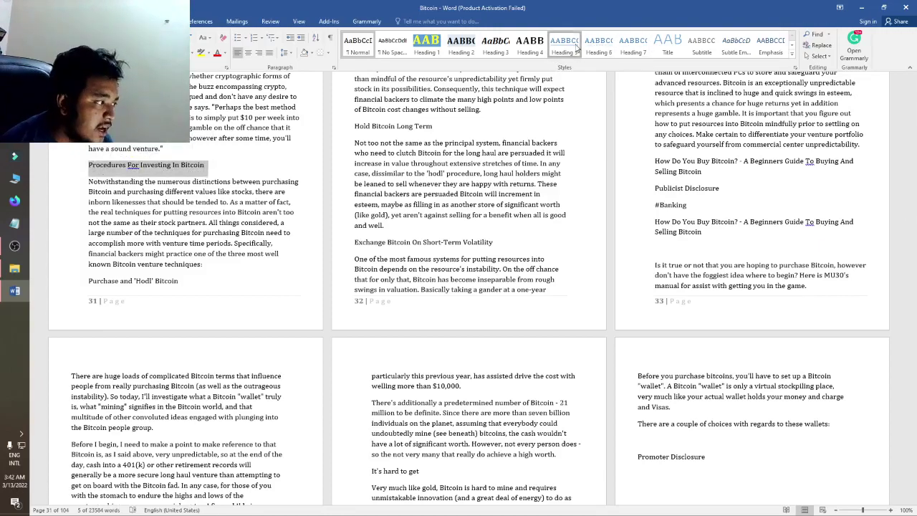
{"action": "left_click", "coordinate": [530, 43]}
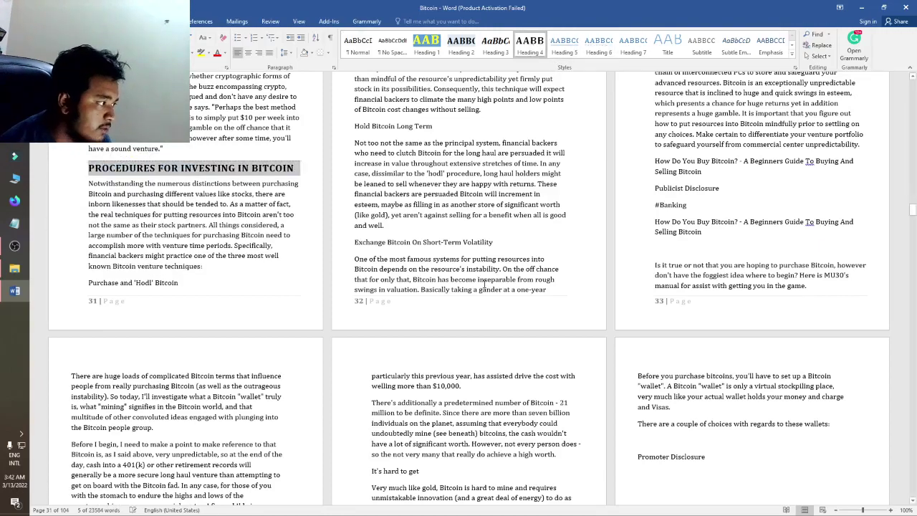
Delete the empty lines above the paragraph on page 36
{"action": "scroll", "coordinate": [480, 316], "scroll_direction": "down", "scroll_amount": 6}
{"action": "scroll", "coordinate": [481, 316], "scroll_direction": "up", "scroll_amount": 3}
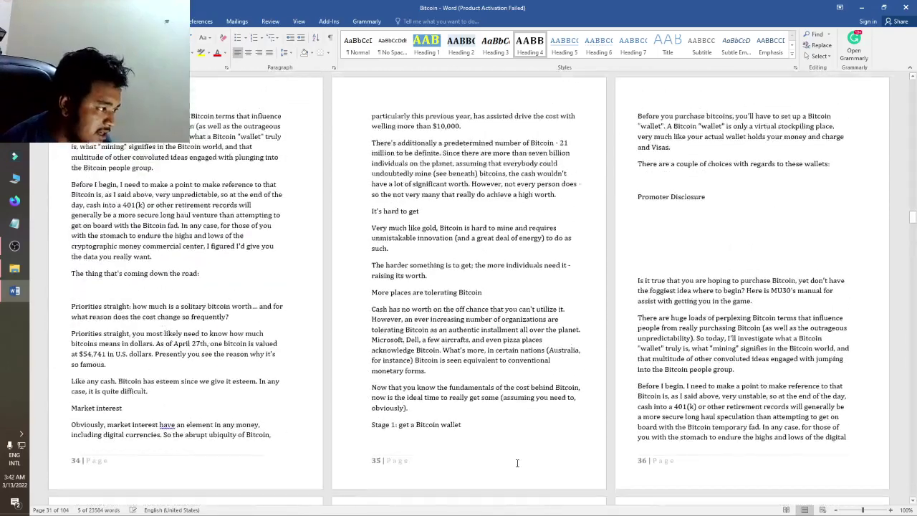
{"action": "left_click", "coordinate": [650, 348]}
{"action": "key", "text": "BackSpace"}
{"action": "key", "text": "BackSpace"}
{"action": "key", "text": "BackSpace"}
{"action": "key", "text": "BackSpace"}
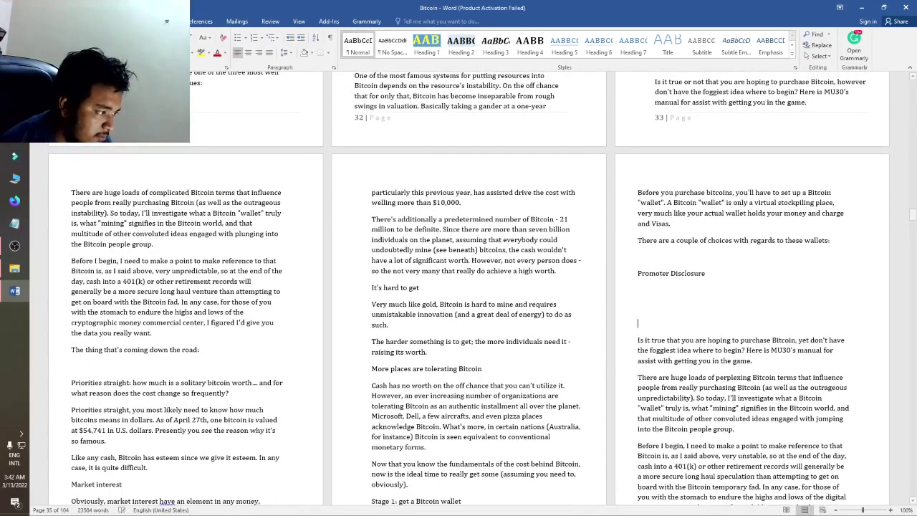
Delete the empty paragraphs on page 66
{"action": "scroll", "coordinate": [555, 357], "scroll_direction": "down", "scroll_amount": 4}
{"action": "scroll", "coordinate": [555, 358], "scroll_direction": "down", "scroll_amount": 10}
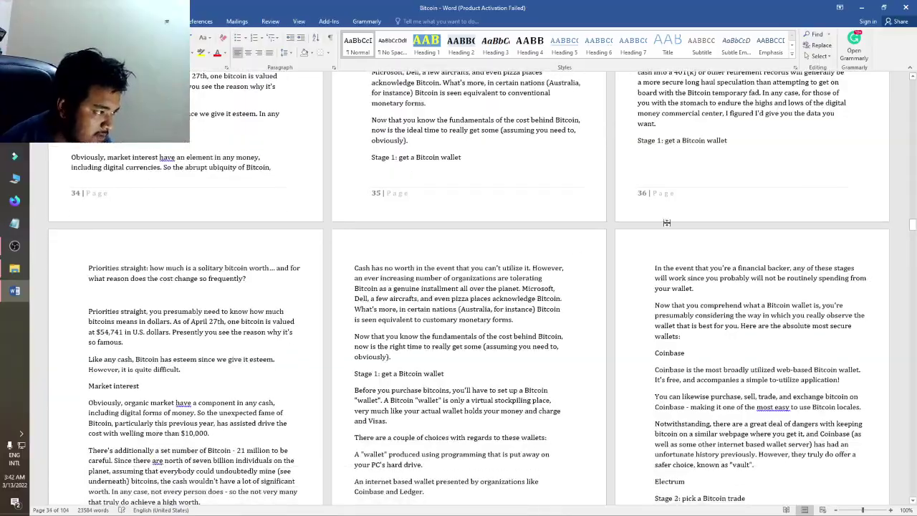
{"action": "scroll", "coordinate": [252, 364], "scroll_direction": "down", "scroll_amount": 15}
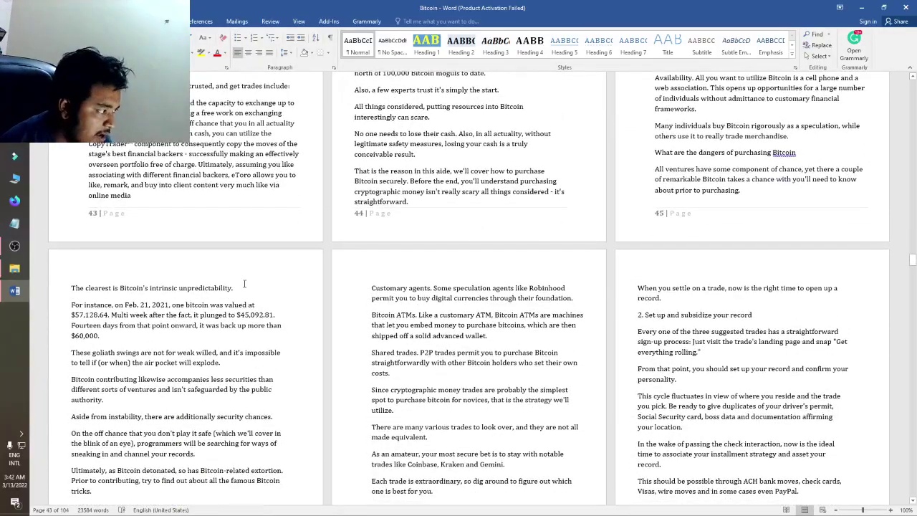
{"action": "scroll", "coordinate": [244, 284], "scroll_direction": "down", "scroll_amount": 15}
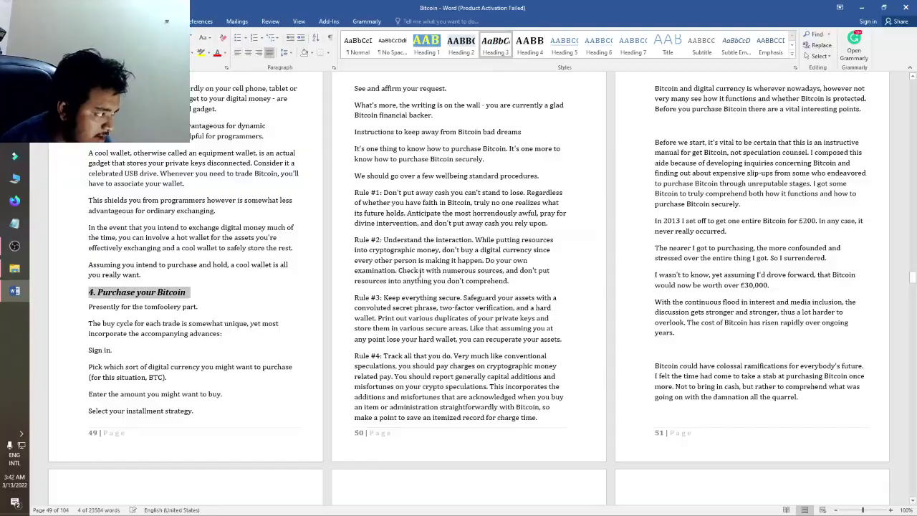
{"action": "scroll", "coordinate": [422, 340], "scroll_direction": "down", "scroll_amount": 10}
{"action": "scroll", "coordinate": [421, 340], "scroll_direction": "down", "scroll_amount": 12}
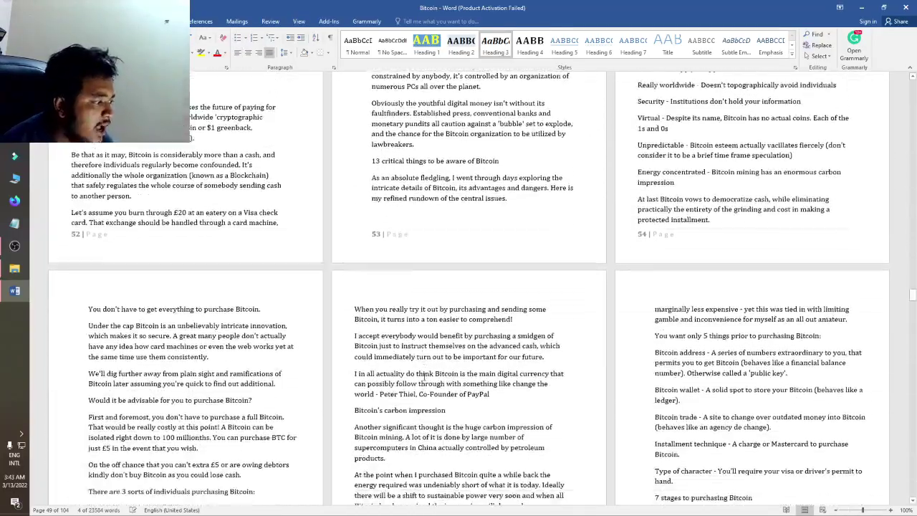
{"action": "scroll", "coordinate": [490, 323], "scroll_direction": "down", "scroll_amount": 10}
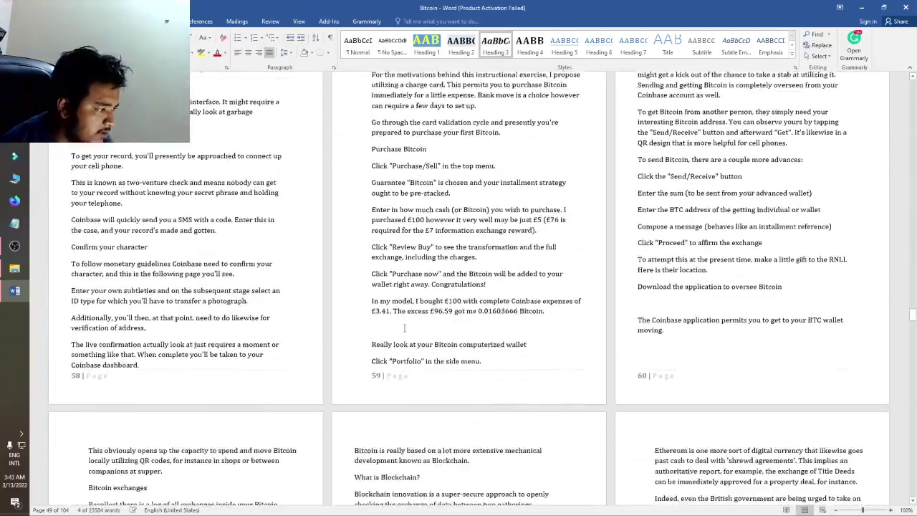
{"action": "scroll", "coordinate": [311, 340], "scroll_direction": "down", "scroll_amount": 8}
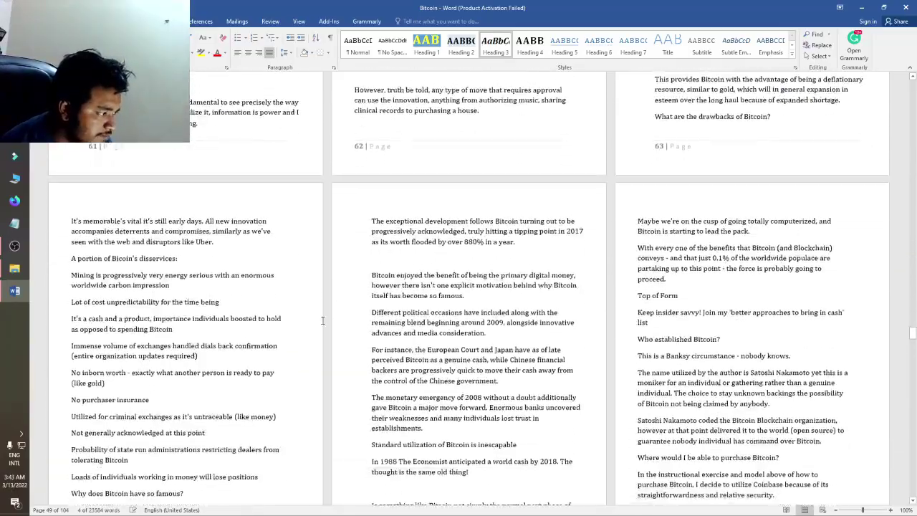
{"action": "left_click", "coordinate": [681, 226]}
{"action": "key", "text": "Delete"}
{"action": "key", "text": "Delete"}
{"action": "key", "text": "Delete"}
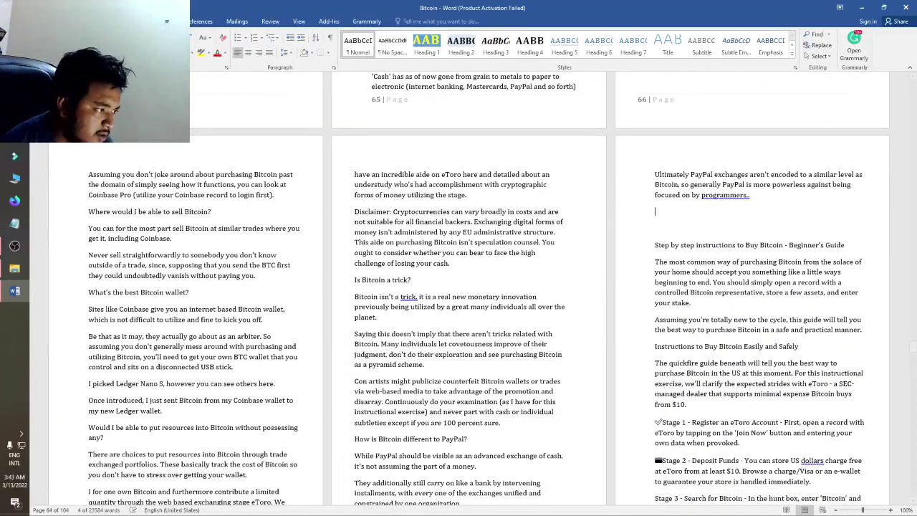
Remove the stray symbols before the Stage 2 and Stage 1 lines
{"action": "scroll", "coordinate": [627, 303], "scroll_direction": "down", "scroll_amount": 5}
{"action": "scroll", "coordinate": [627, 303], "scroll_direction": "down", "scroll_amount": 2}
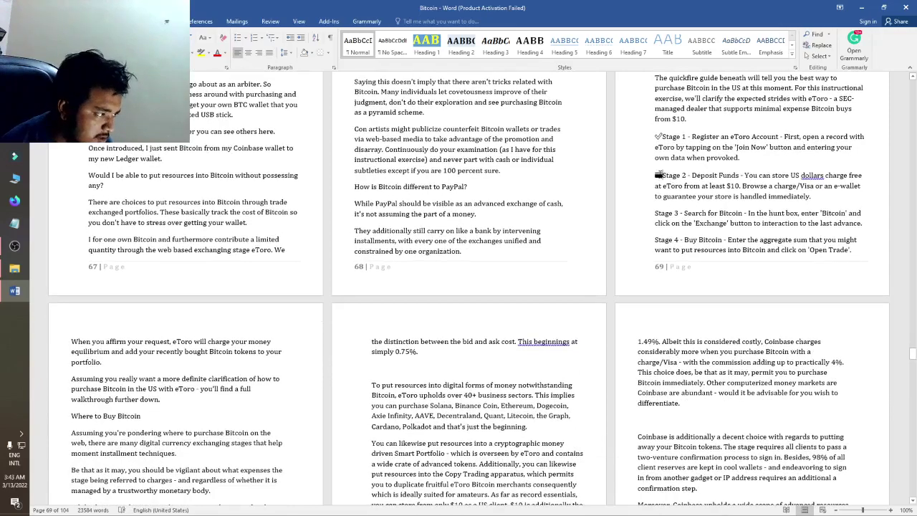
{"action": "key", "text": "Delete"}
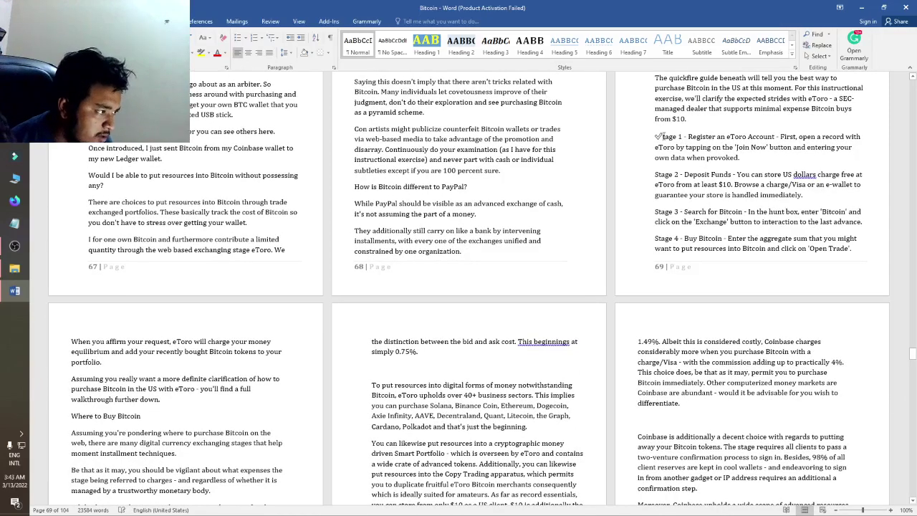
{"action": "left_click", "coordinate": [657, 136]}
{"action": "key", "text": "Delete"}
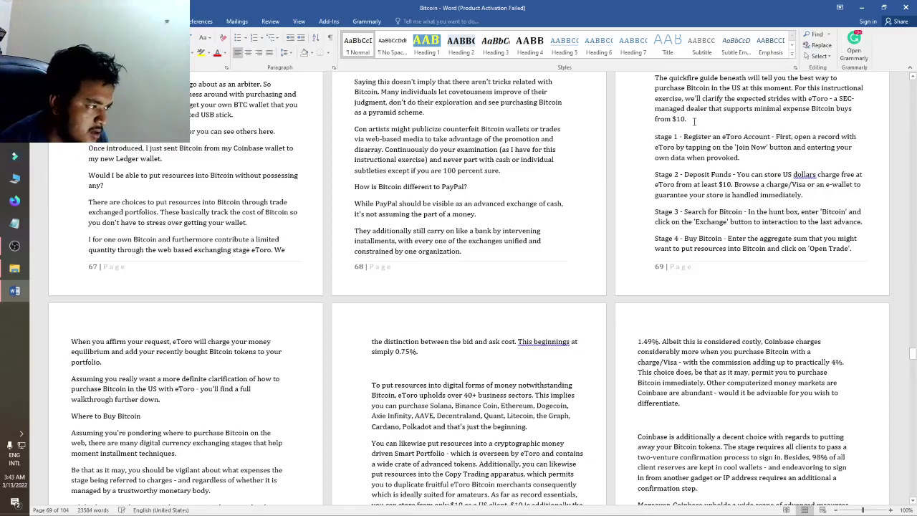
Put 'Purchase the Dip' on its own line and make it a Heading 3
{"action": "scroll", "coordinate": [665, 190], "scroll_direction": "down", "scroll_amount": 10}
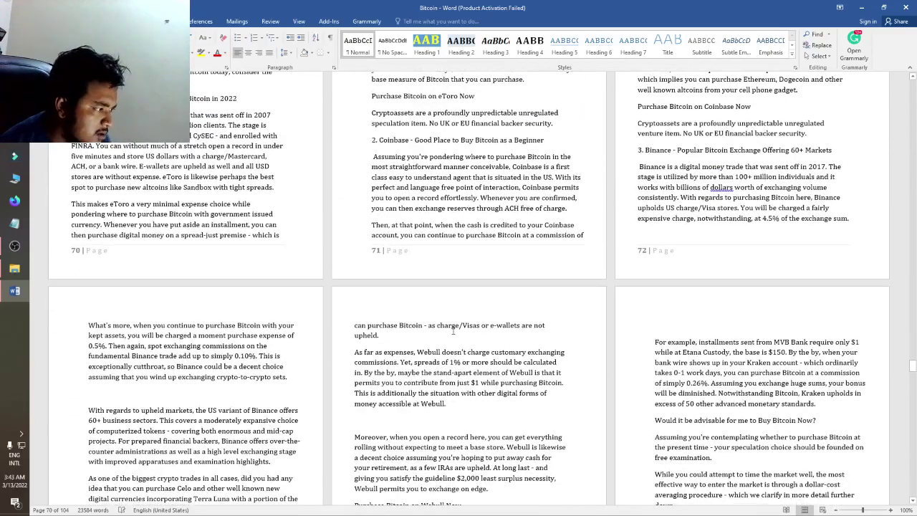
{"action": "scroll", "coordinate": [673, 197], "scroll_direction": "down", "scroll_amount": 10}
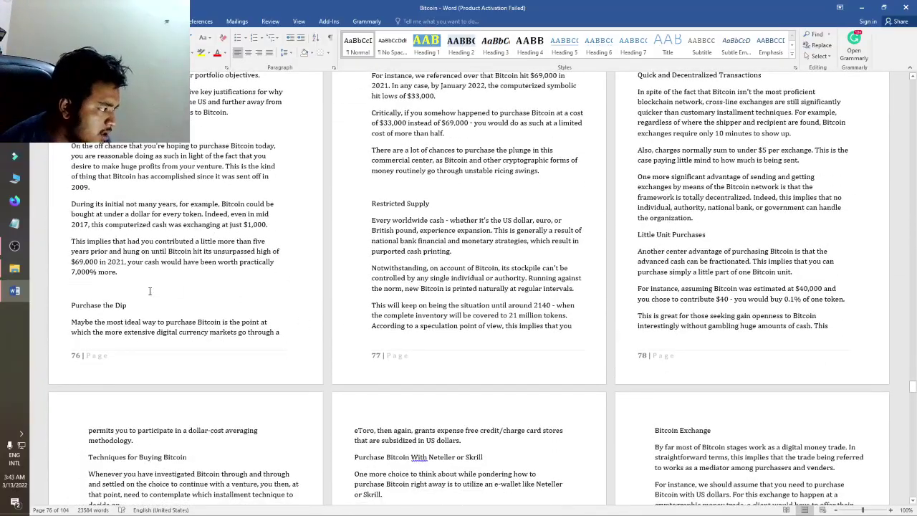
{"action": "left_click", "coordinate": [128, 292]}
{"action": "key", "text": "Return"}
{"action": "key", "text": "Return"}
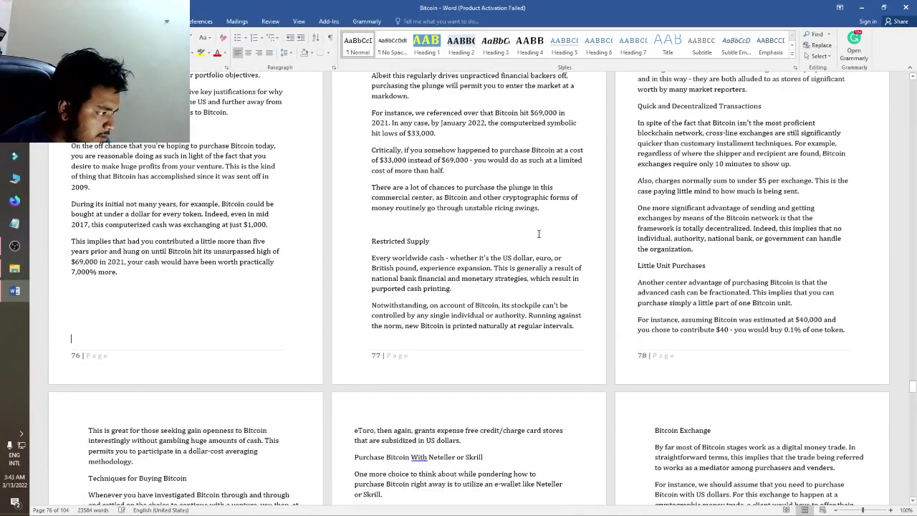
{"action": "scroll", "coordinate": [250, 305], "scroll_direction": "up", "scroll_amount": 5}
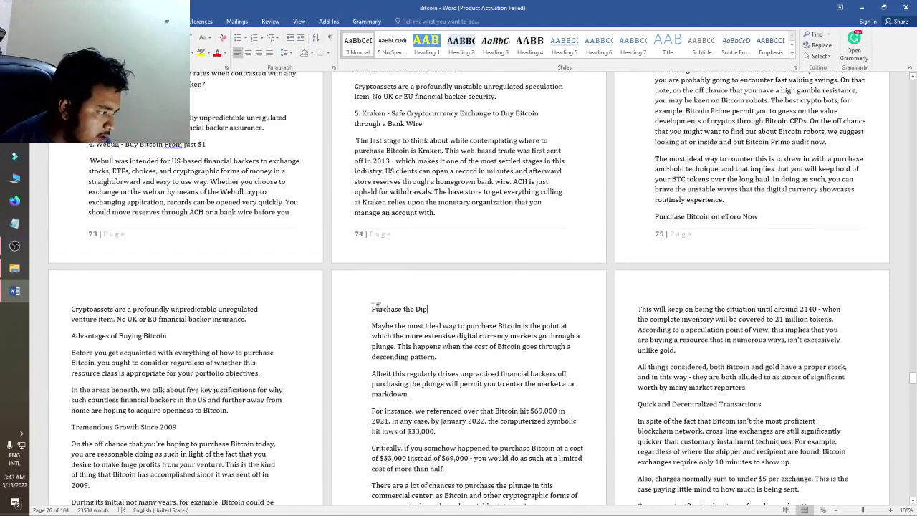
{"action": "triple_click", "coordinate": [374, 308]}
{"action": "left_click", "coordinate": [494, 44]}
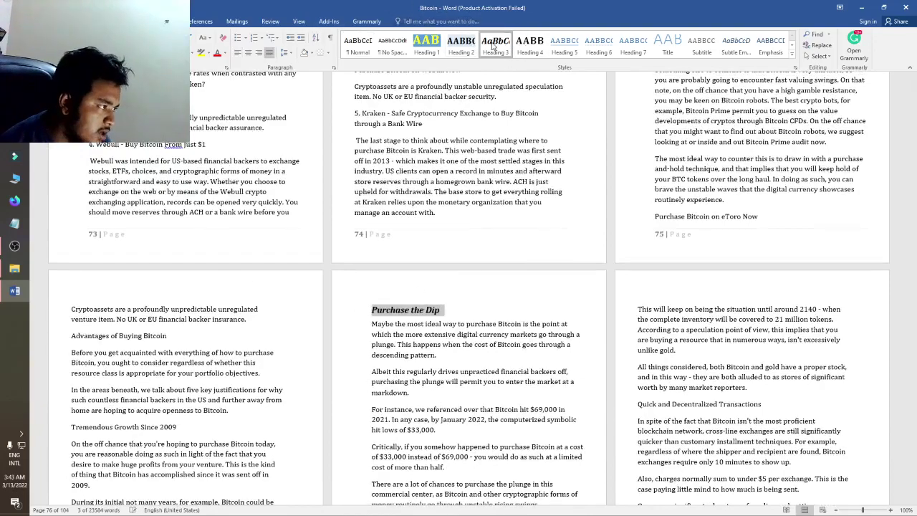
Delete the empty line above 'Restricted Supply' and make it a Heading 3
{"action": "scroll", "coordinate": [401, 271], "scroll_direction": "down", "scroll_amount": 7}
{"action": "left_click", "coordinate": [401, 271]}
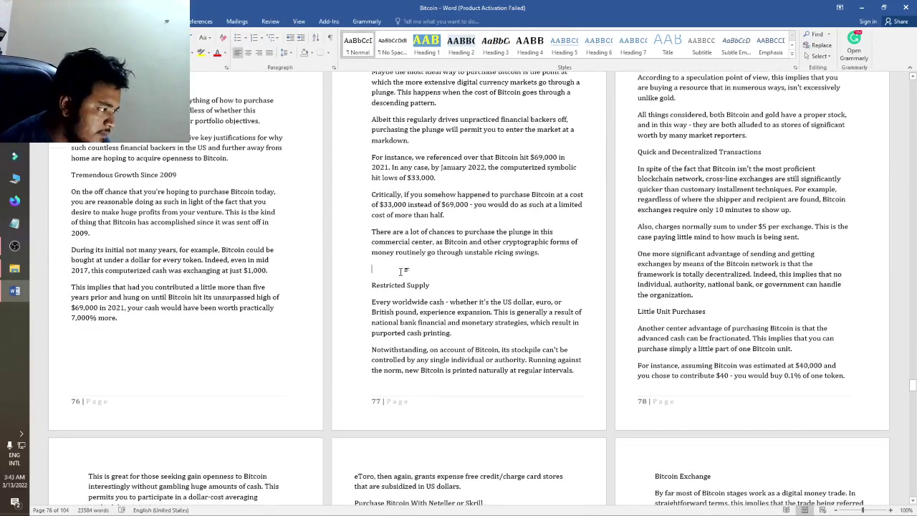
{"action": "key", "text": "BackSpace"}
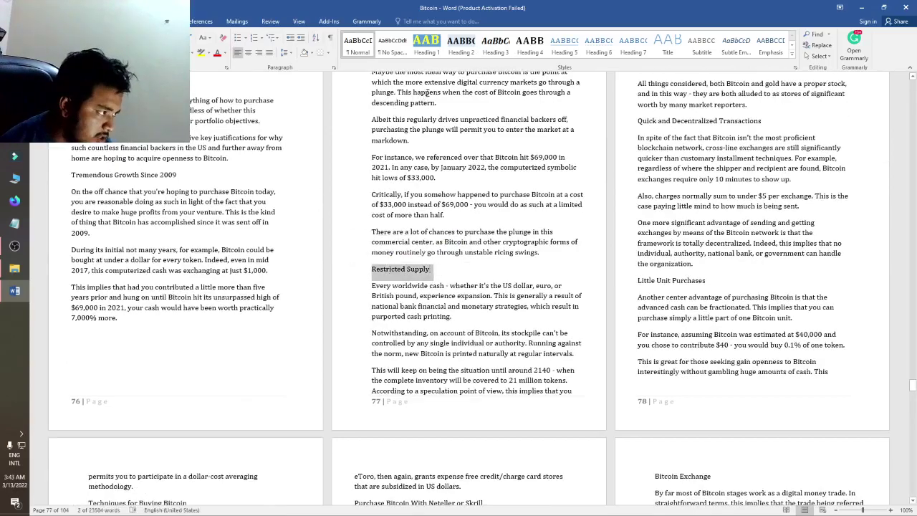
{"action": "left_click", "coordinate": [501, 44]}
Minimize the OBS Studio window to reveal the document and scroll through later pages
{"action": "scroll", "coordinate": [535, 226], "scroll_direction": "down", "scroll_amount": 10}
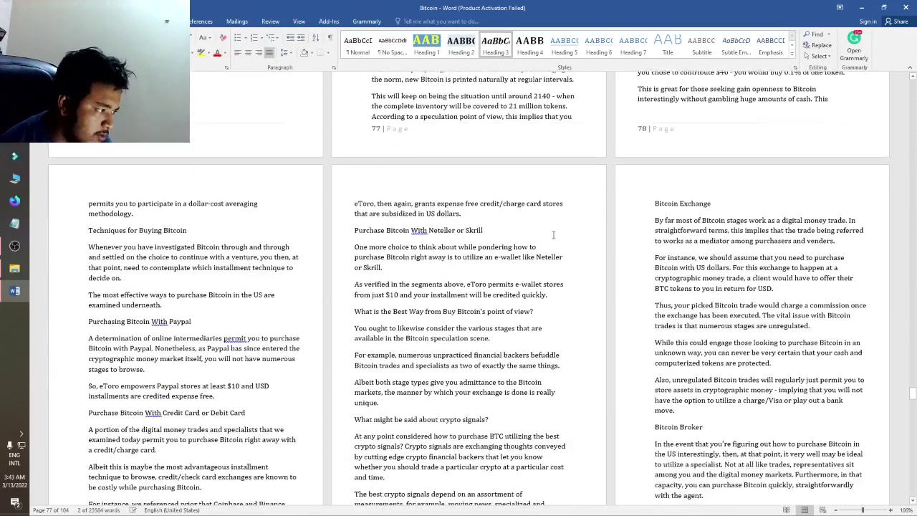
{"action": "scroll", "coordinate": [536, 226], "scroll_direction": "down", "scroll_amount": 20}
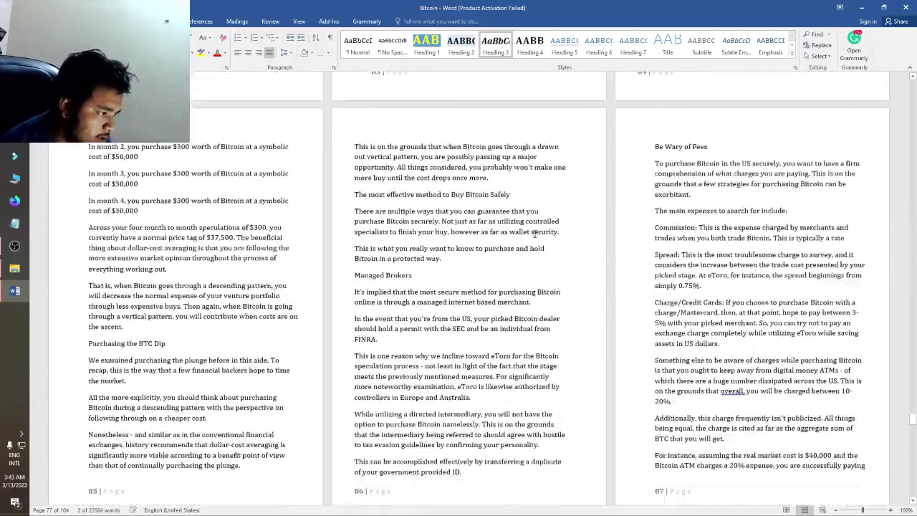
{"action": "scroll", "coordinate": [516, 243], "scroll_direction": "down", "scroll_amount": 5}
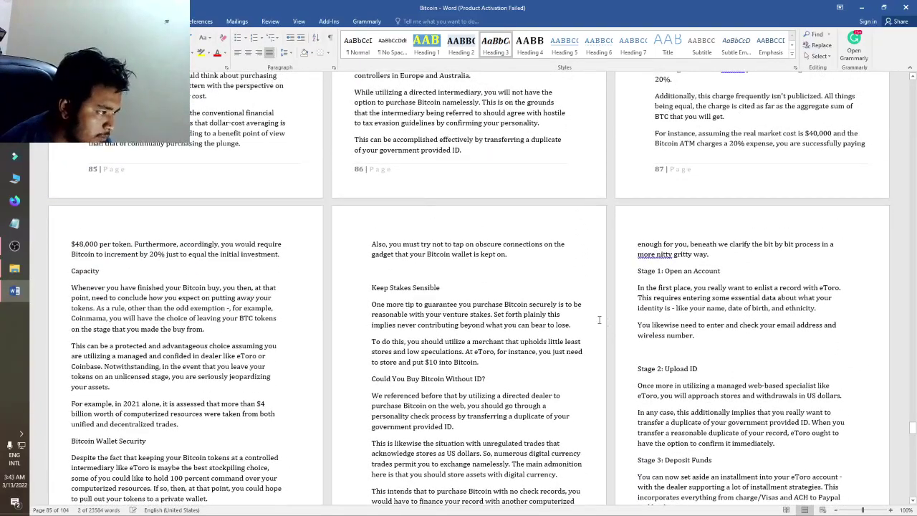
{"action": "scroll", "coordinate": [530, 315], "scroll_direction": "down", "scroll_amount": 5}
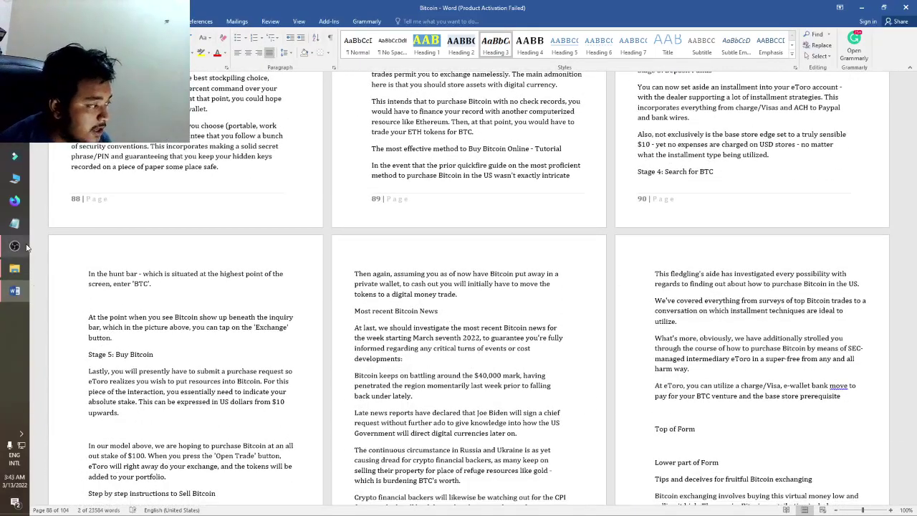
{"action": "left_click", "coordinate": [15, 247]}
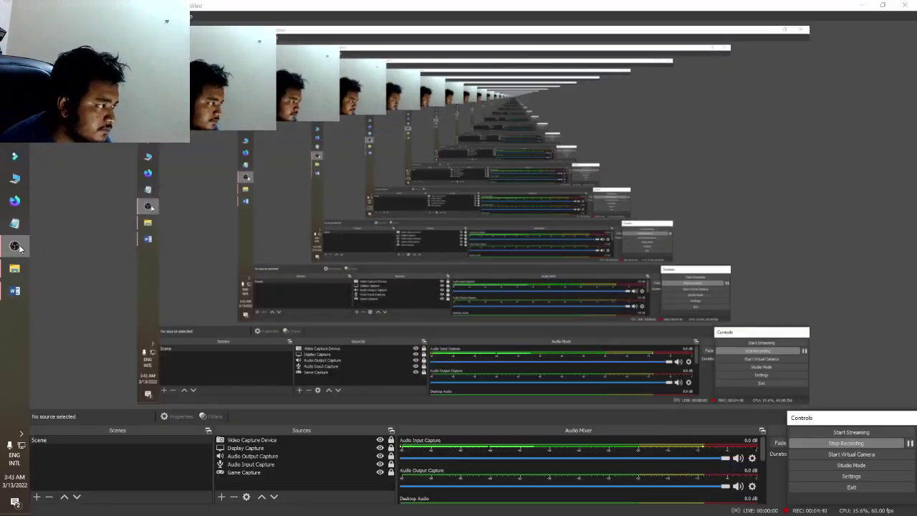
{"action": "left_click", "coordinate": [16, 246]}
{"action": "scroll", "coordinate": [572, 299], "scroll_direction": "down", "scroll_amount": 20}
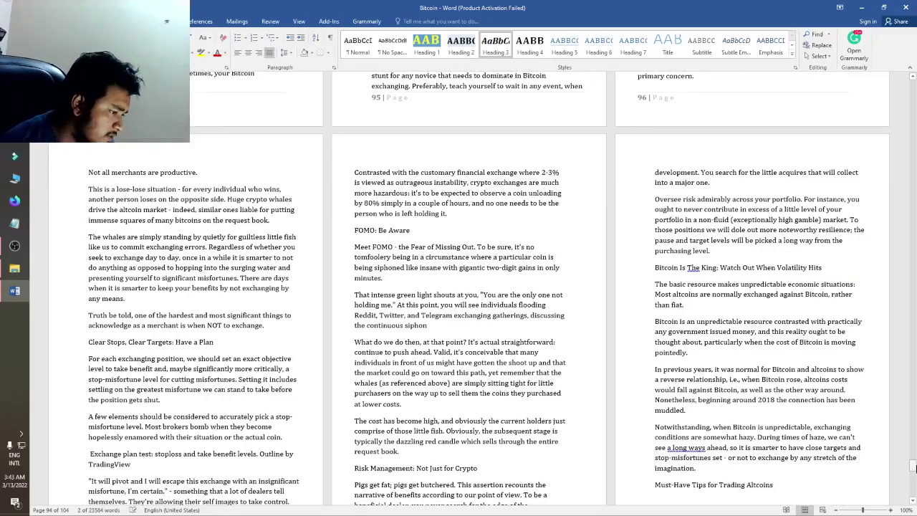
Make 'Stage 3 - Buy and Sell Bitcoin' a Heading 6 and 'Will I Use Regular Money to Buy Bitcoin?' a Heading 3
{"action": "left_click_drag", "start_coordinate": [913, 467], "coordinate": [913, 85]}
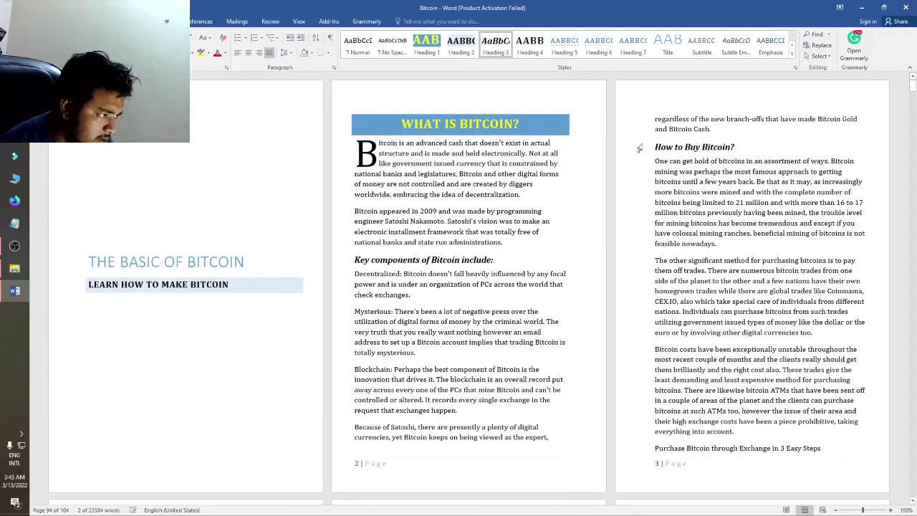
{"action": "scroll", "coordinate": [640, 149], "scroll_direction": "down", "scroll_amount": 7}
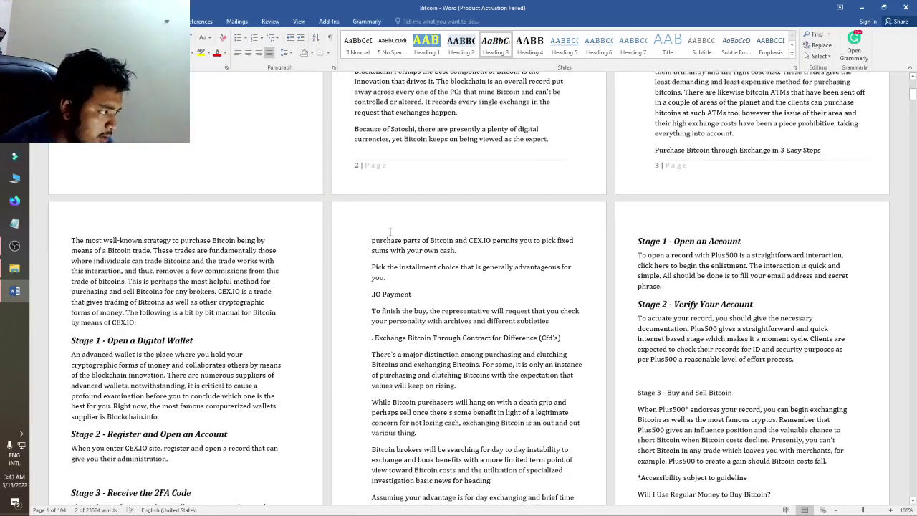
{"action": "scroll", "coordinate": [390, 231], "scroll_direction": "down", "scroll_amount": 4}
{"action": "left_click", "coordinate": [746, 228]}
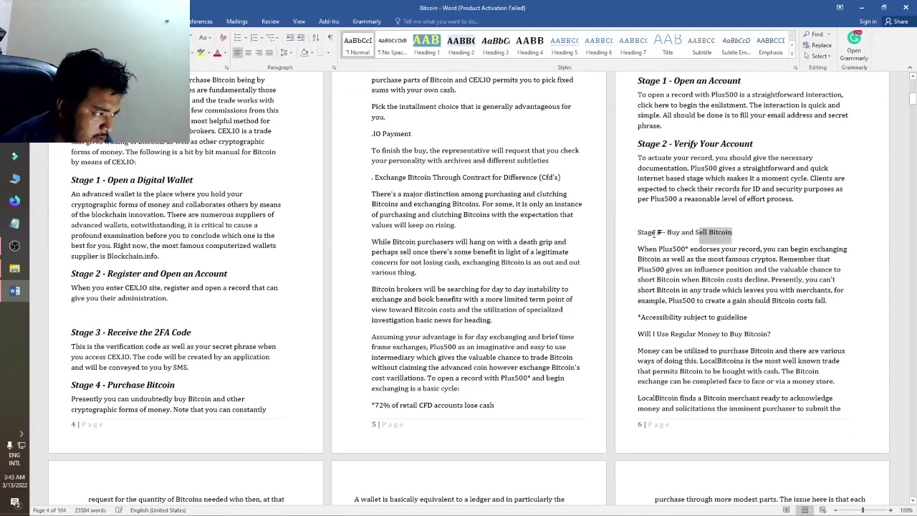
{"action": "left_click_drag", "start_coordinate": [657, 232], "coordinate": [634, 233]}
{"action": "left_click", "coordinate": [605, 50]}
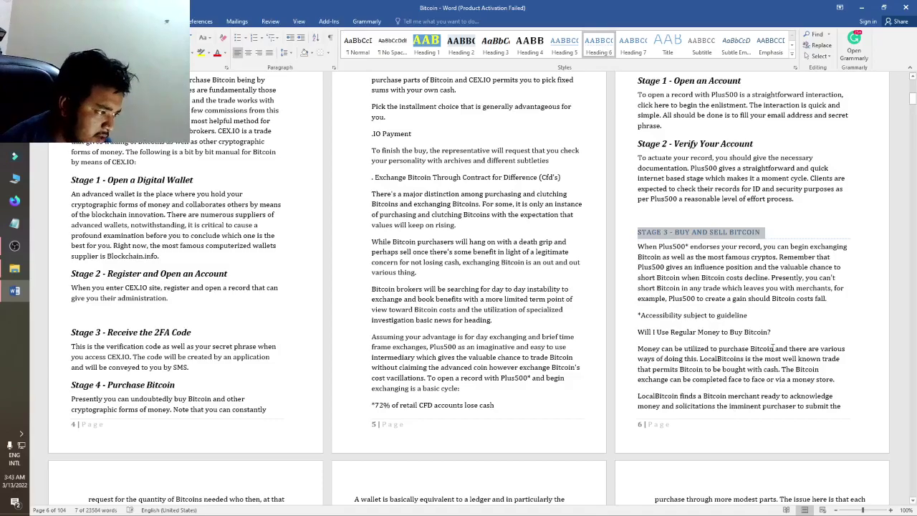
{"action": "left_click_drag", "start_coordinate": [772, 333], "coordinate": [640, 330]}
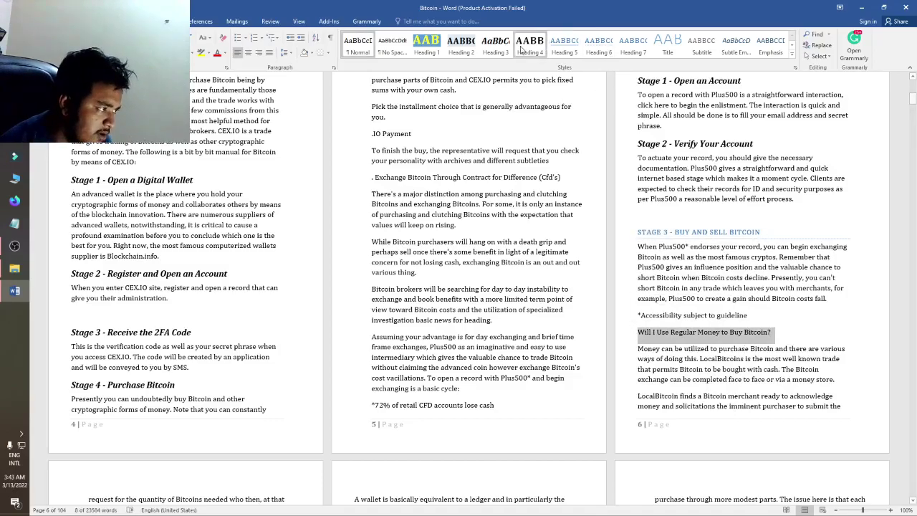
{"action": "left_click", "coordinate": [496, 45]}
Style the 'Bitcoin Mining' line on page 11 as Heading 4
{"action": "scroll", "coordinate": [226, 405], "scroll_direction": "down", "scroll_amount": 10}
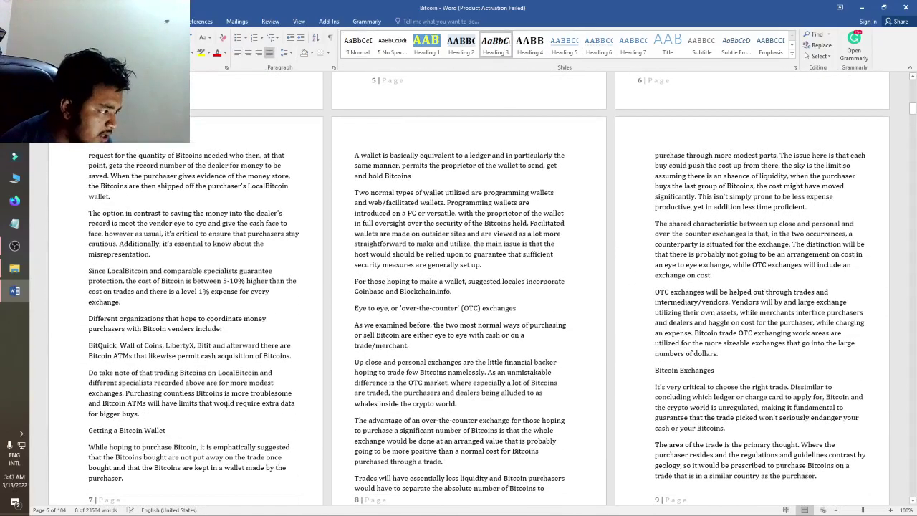
{"action": "scroll", "coordinate": [152, 380], "scroll_direction": "down", "scroll_amount": 4}
{"action": "scroll", "coordinate": [305, 381], "scroll_direction": "down", "scroll_amount": 7}
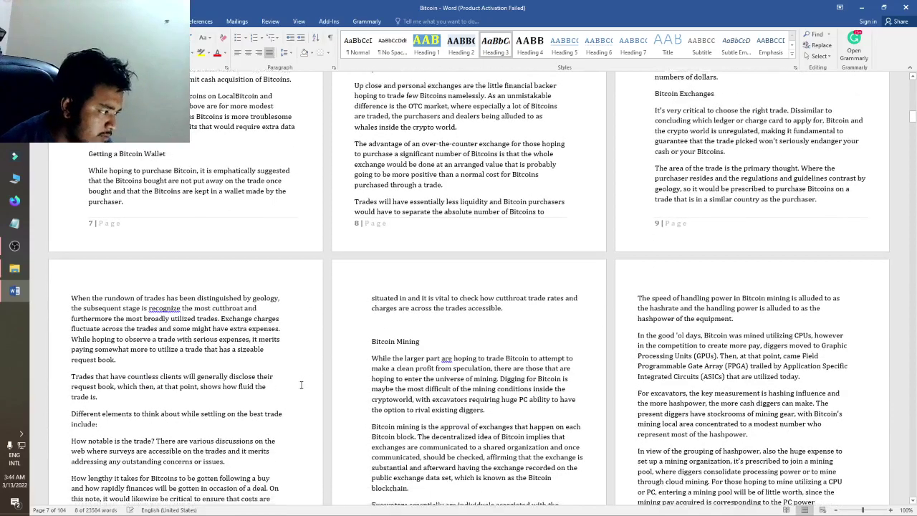
{"action": "left_click", "coordinate": [431, 226]}
{"action": "left_click", "coordinate": [354, 230]}
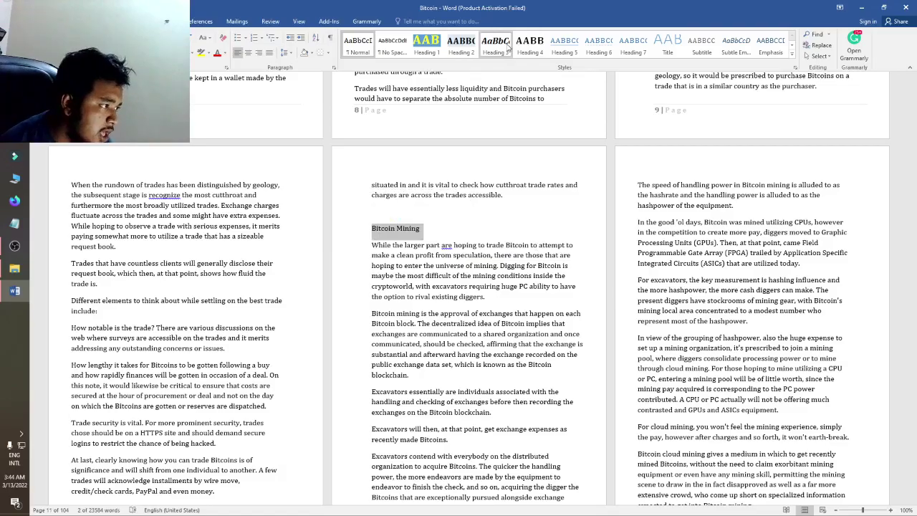
{"action": "left_click", "coordinate": [505, 46]}
{"action": "left_click", "coordinate": [437, 52]}
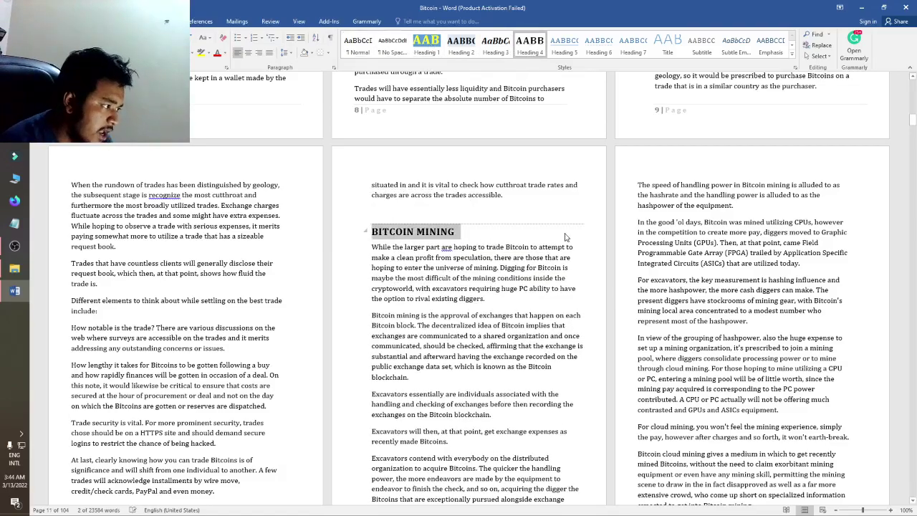
{"action": "scroll", "coordinate": [508, 195], "scroll_direction": "down", "scroll_amount": 12}
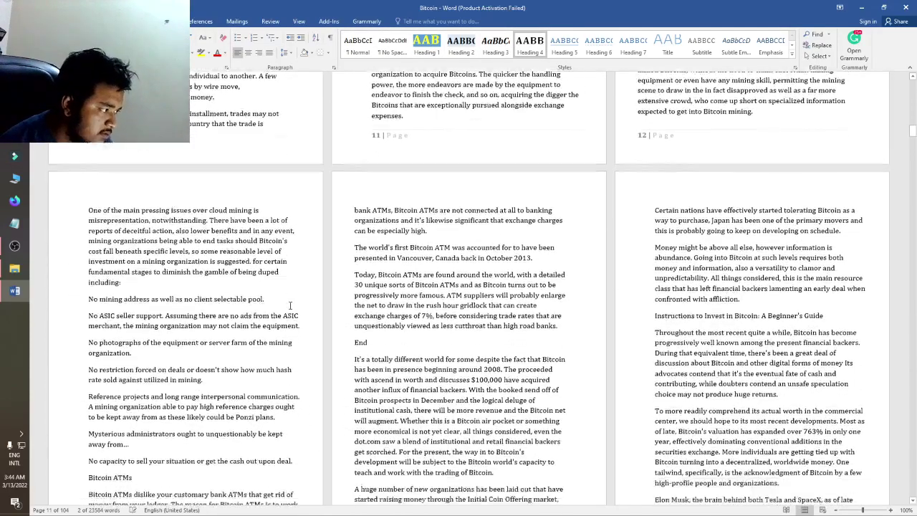
{"action": "scroll", "coordinate": [363, 287], "scroll_direction": "down", "scroll_amount": 8}
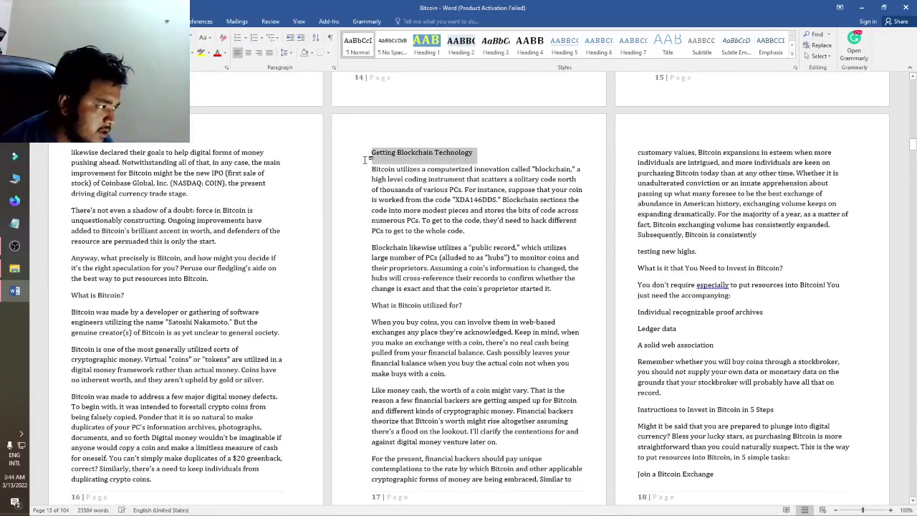
Apply Heading 4 to the 'Getting Blockchain Technology' line
{"action": "left_click", "coordinate": [530, 45]}
{"action": "scroll", "coordinate": [371, 258], "scroll_direction": "down", "scroll_amount": 11}
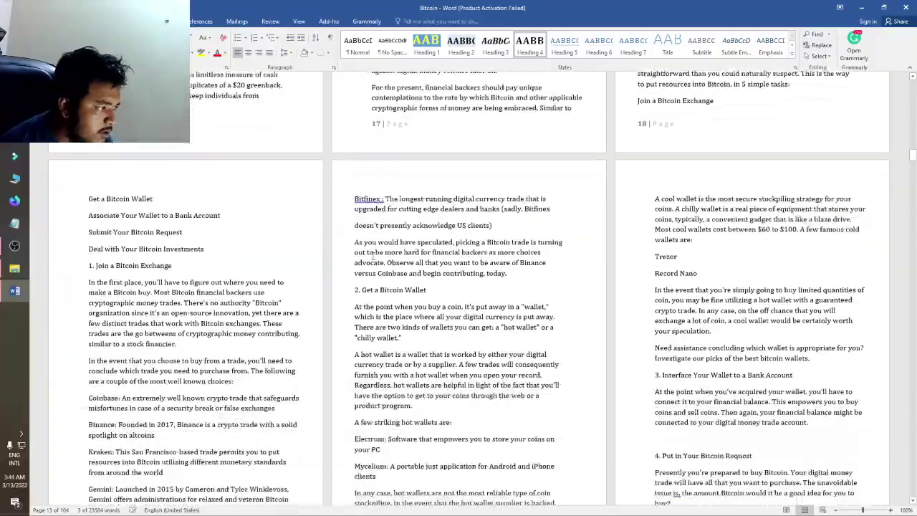
{"action": "scroll", "coordinate": [371, 255], "scroll_direction": "down", "scroll_amount": 20}
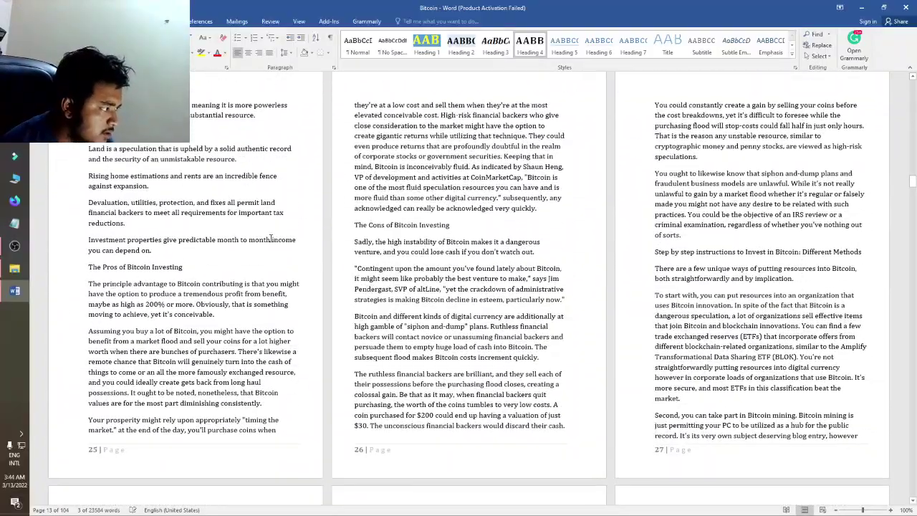
{"action": "scroll", "coordinate": [270, 240], "scroll_direction": "down", "scroll_amount": 10}
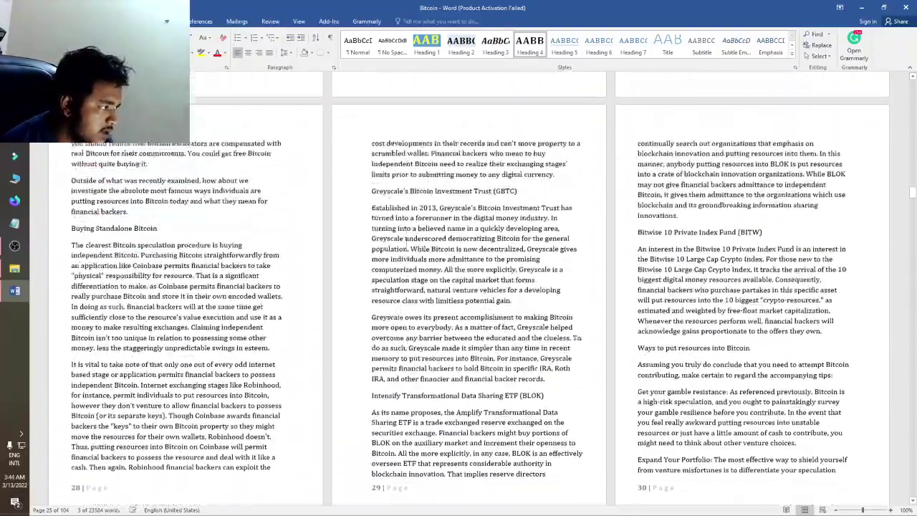
{"action": "scroll", "coordinate": [358, 236], "scroll_direction": "up", "scroll_amount": 8}
{"action": "scroll", "coordinate": [319, 230], "scroll_direction": "down", "scroll_amount": 14}
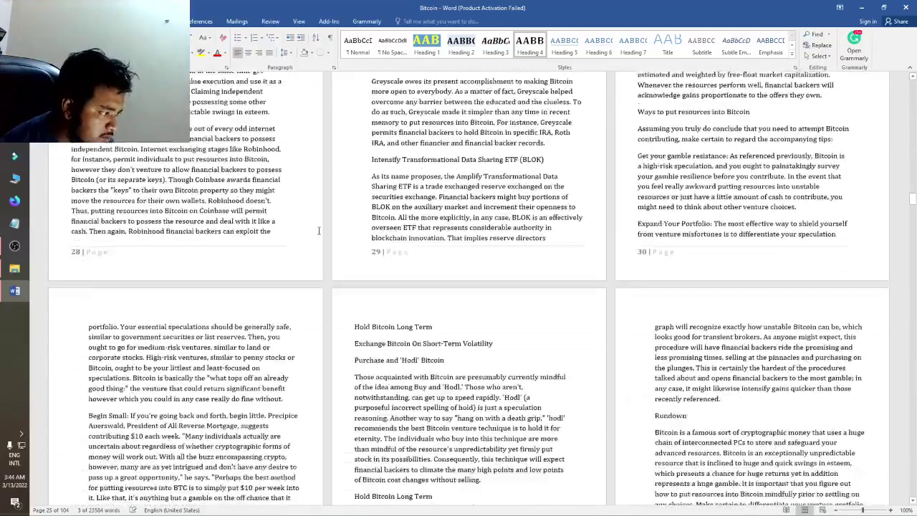
{"action": "scroll", "coordinate": [319, 230], "scroll_direction": "down", "scroll_amount": 5}
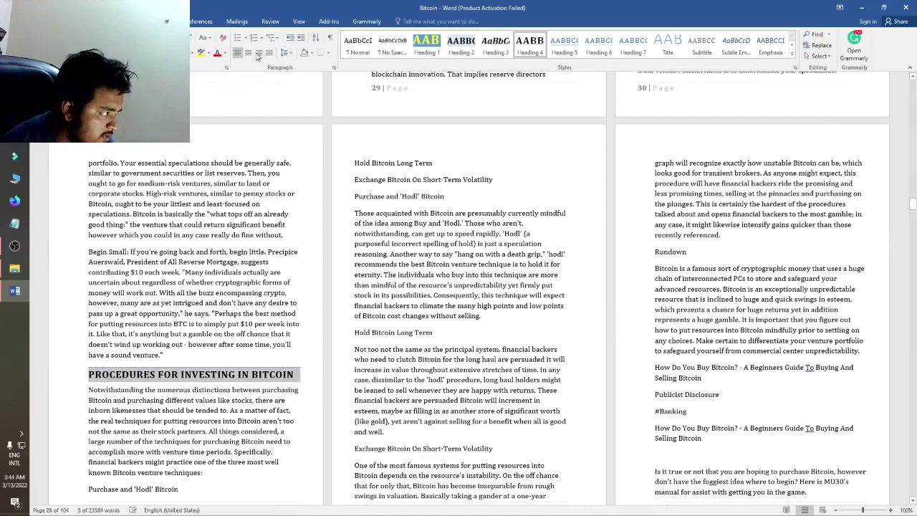
Change the heading to a narrower font from the font list
{"action": "left_click", "coordinate": [165, 38]}
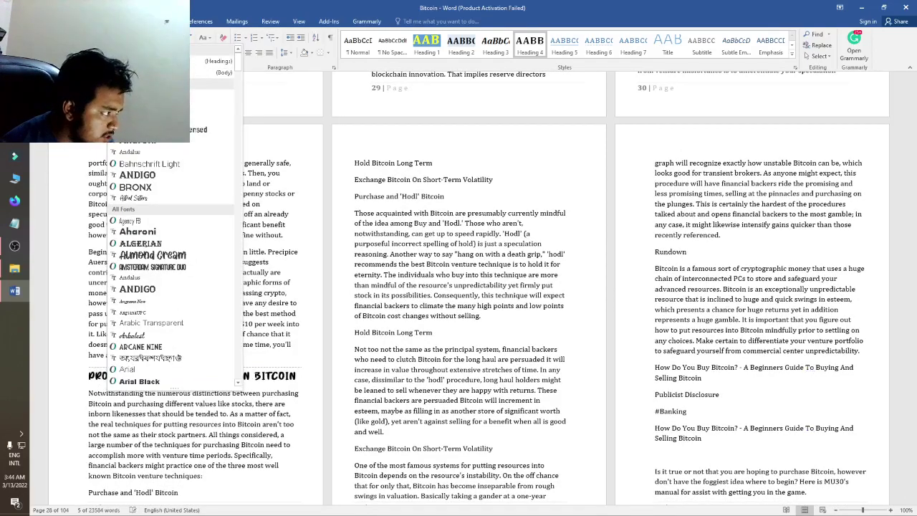
{"action": "left_click", "coordinate": [107, 323]}
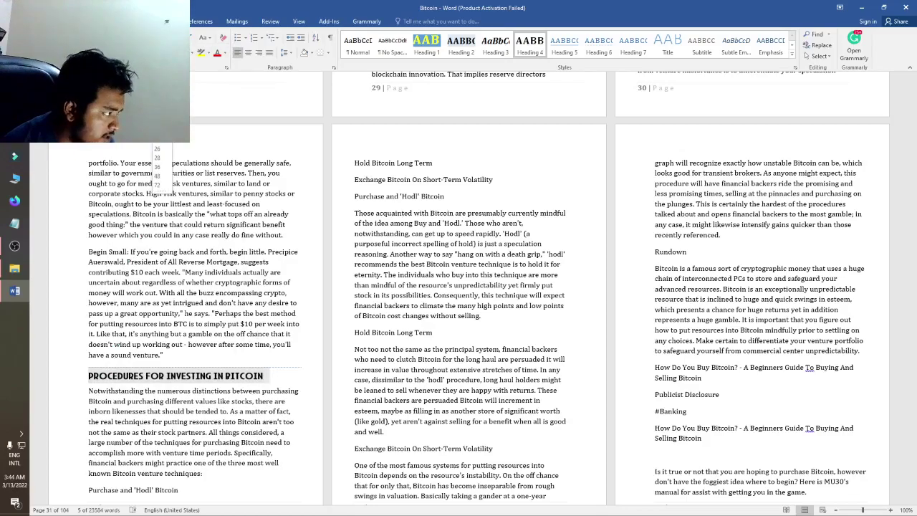
{"action": "scroll", "coordinate": [169, 280], "scroll_direction": "down", "scroll_amount": 3}
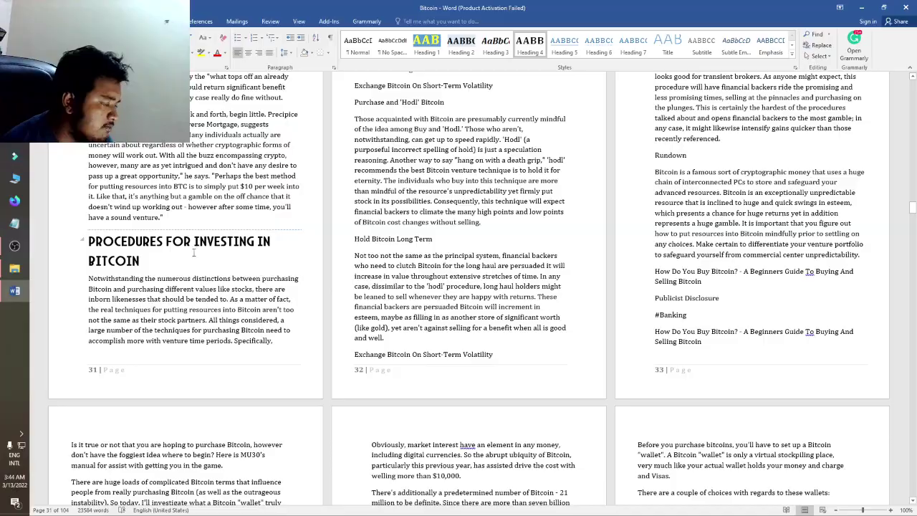
{"action": "scroll", "coordinate": [194, 253], "scroll_direction": "down", "scroll_amount": 17}
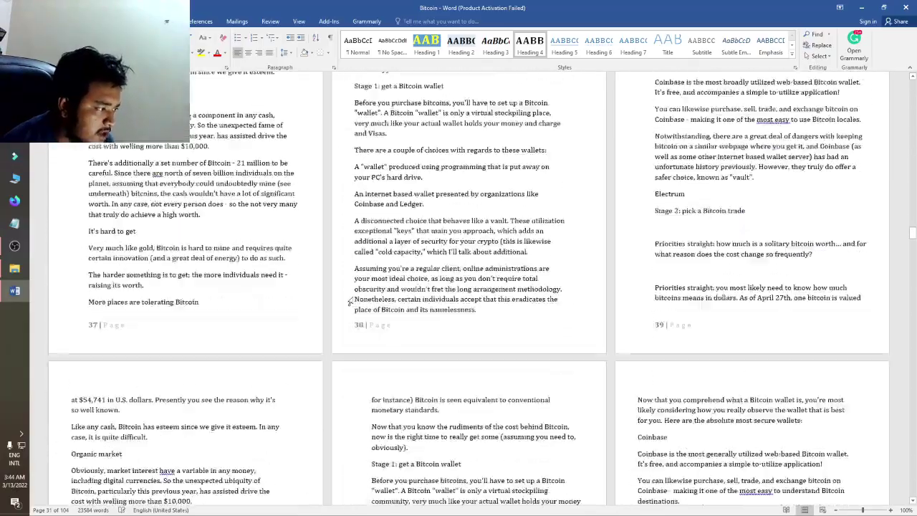
{"action": "scroll", "coordinate": [349, 301], "scroll_direction": "up", "scroll_amount": 4}
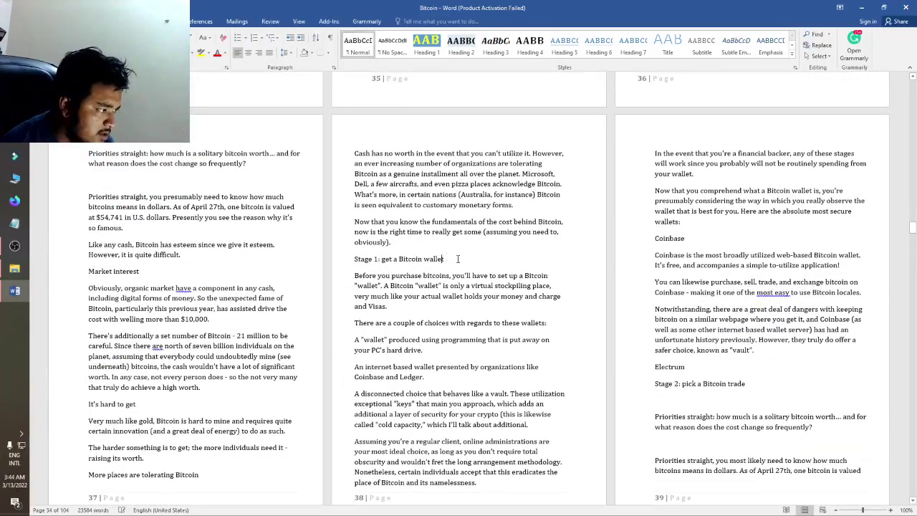
Make 'Stage 1: get a Bitcoin wallet' a Heading 3
{"action": "left_click", "coordinate": [503, 56]}
{"action": "scroll", "coordinate": [302, 246], "scroll_direction": "down", "scroll_amount": 20}
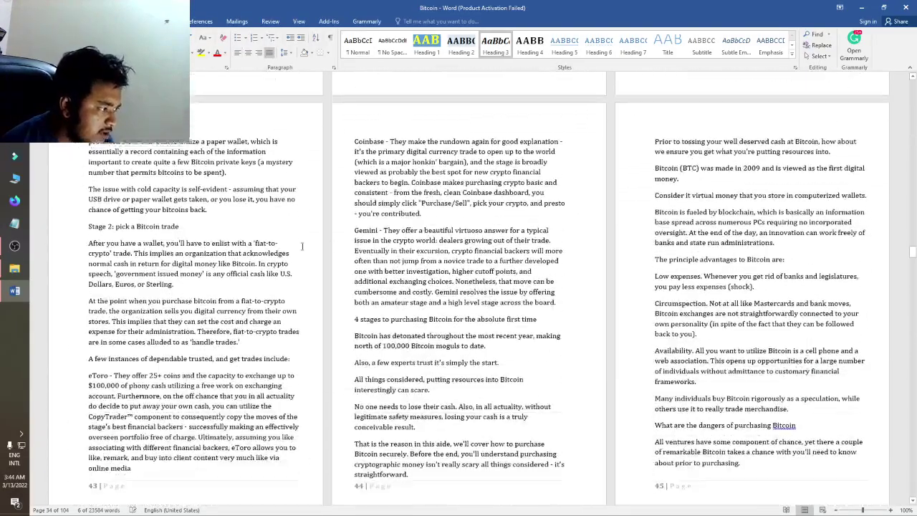
{"action": "scroll", "coordinate": [302, 246], "scroll_direction": "down", "scroll_amount": 17}
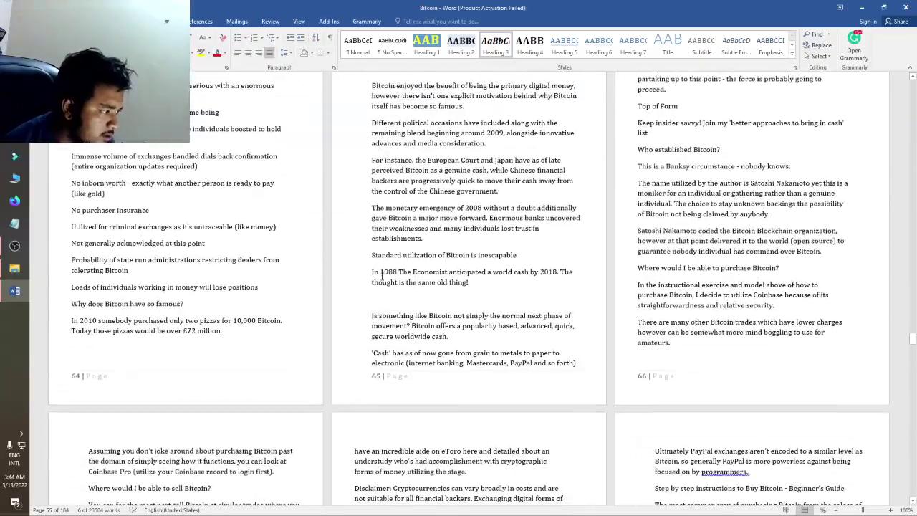
Move down to the last pages of the document, pages 103–104
{"action": "scroll", "coordinate": [431, 271], "scroll_direction": "down", "scroll_amount": 4}
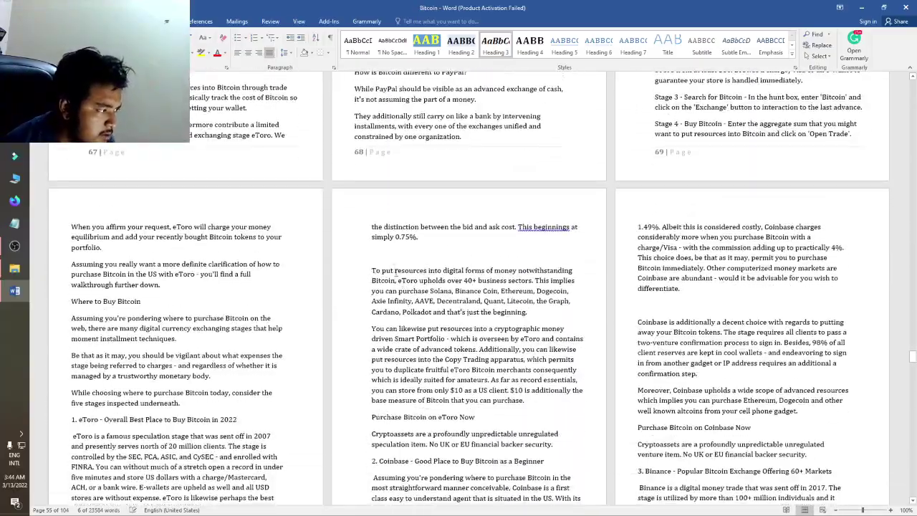
{"action": "scroll", "coordinate": [392, 254], "scroll_direction": "down", "scroll_amount": 6}
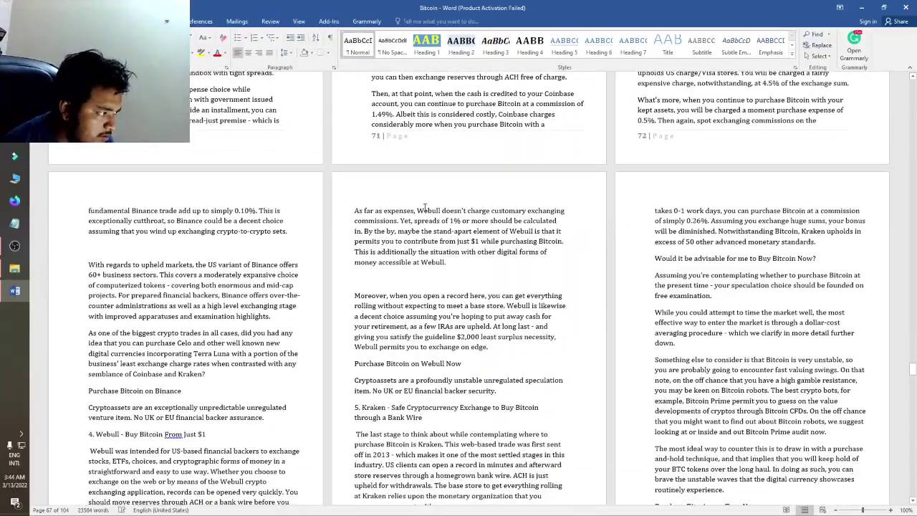
{"action": "scroll", "coordinate": [388, 269], "scroll_direction": "down", "scroll_amount": 10}
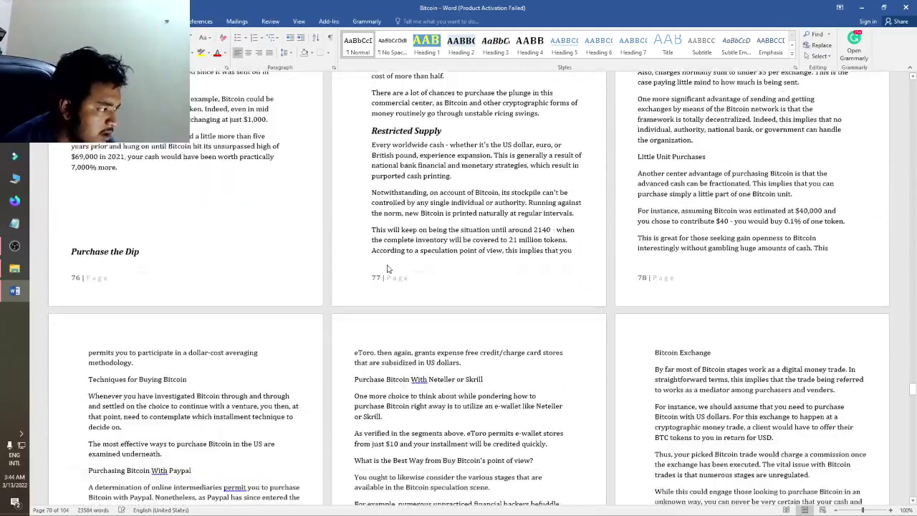
{"action": "scroll", "coordinate": [348, 269], "scroll_direction": "down", "scroll_amount": 15}
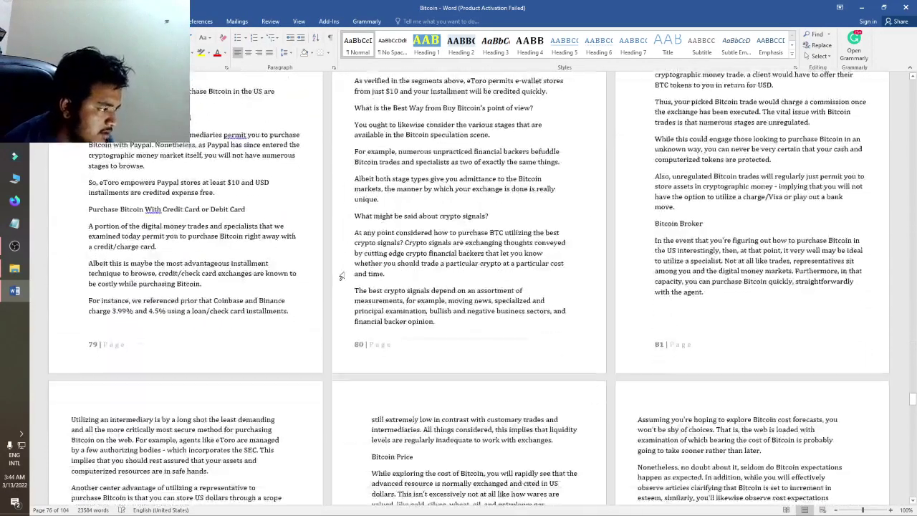
{"action": "scroll", "coordinate": [483, 279], "scroll_direction": "down", "scroll_amount": 20}
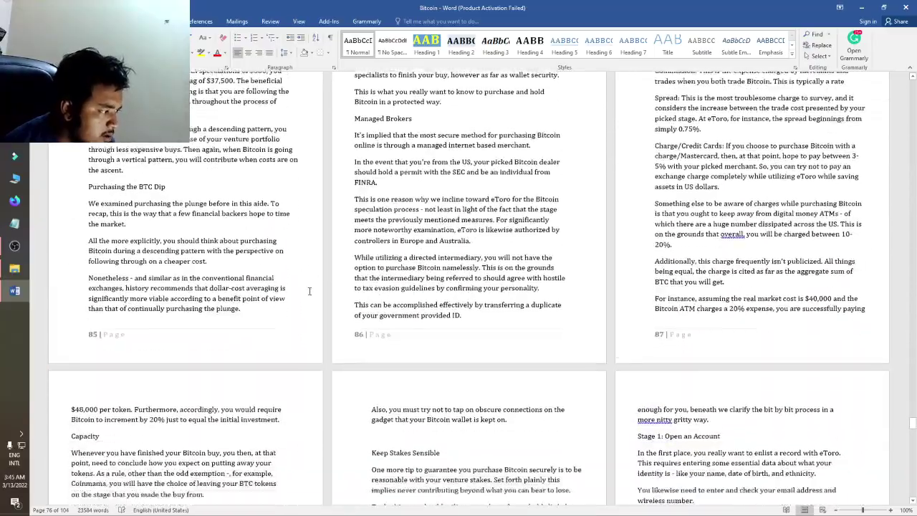
{"action": "scroll", "coordinate": [406, 333], "scroll_direction": "down", "scroll_amount": 5}
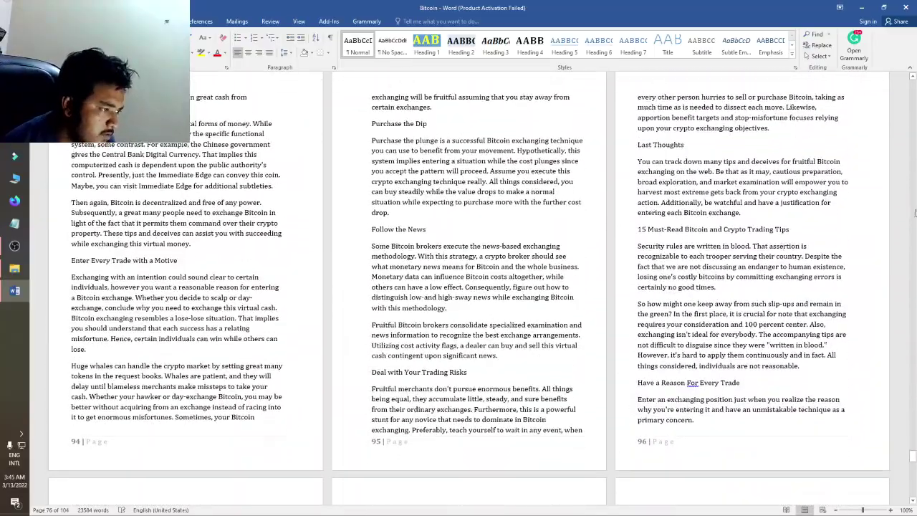
{"action": "left_click_drag", "start_coordinate": [913, 457], "coordinate": [914, 494]}
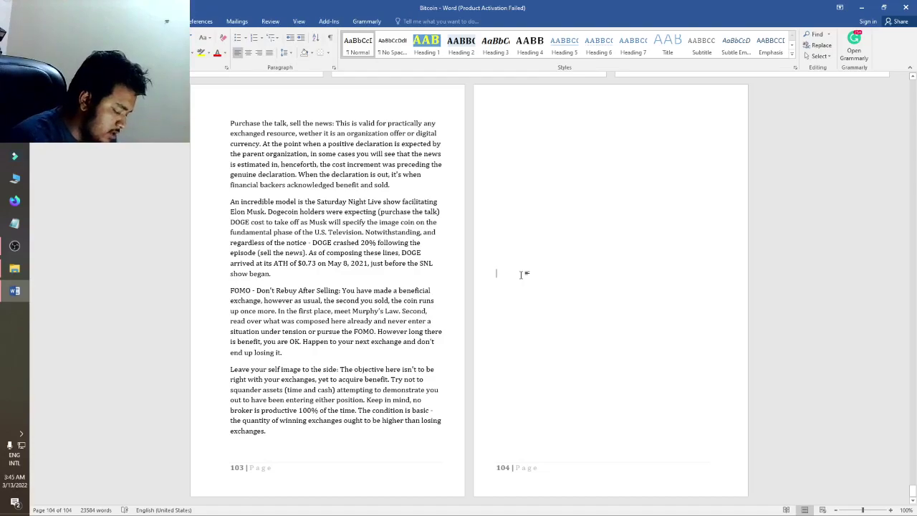
Apply Heading 1 to 'THE END' on page 104 to get the blue bar with yellow text
{"action": "left_click", "coordinate": [481, 276]}
{"action": "left_click", "coordinate": [425, 43]}
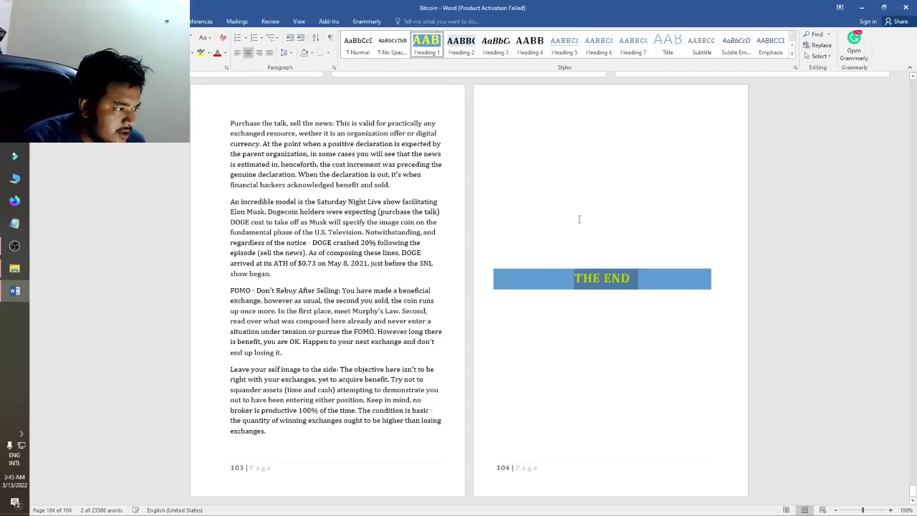
{"action": "left_click", "coordinate": [603, 212]}
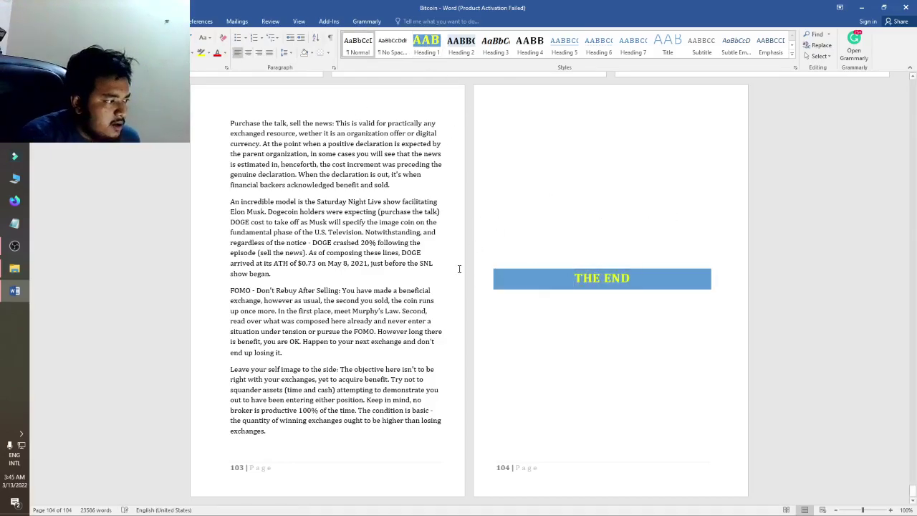
{"action": "scroll", "coordinate": [459, 269], "scroll_direction": "up", "scroll_amount": 15}
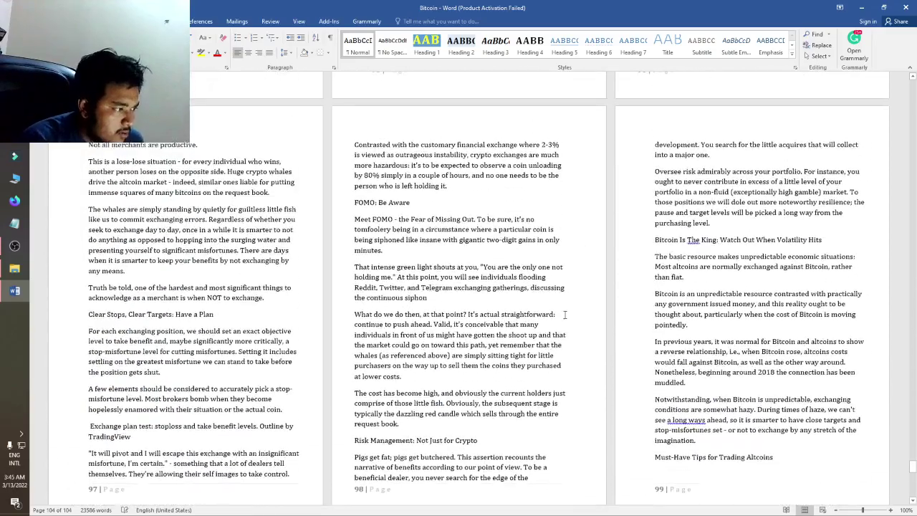
Apply Heading 3 to 'Must-Have Tips for Trading Altcoins' and 'FOMO: Be Aware'
{"action": "scroll", "coordinate": [565, 315], "scroll_direction": "down", "scroll_amount": 3}
{"action": "left_click_drag", "start_coordinate": [794, 376], "coordinate": [655, 377]}
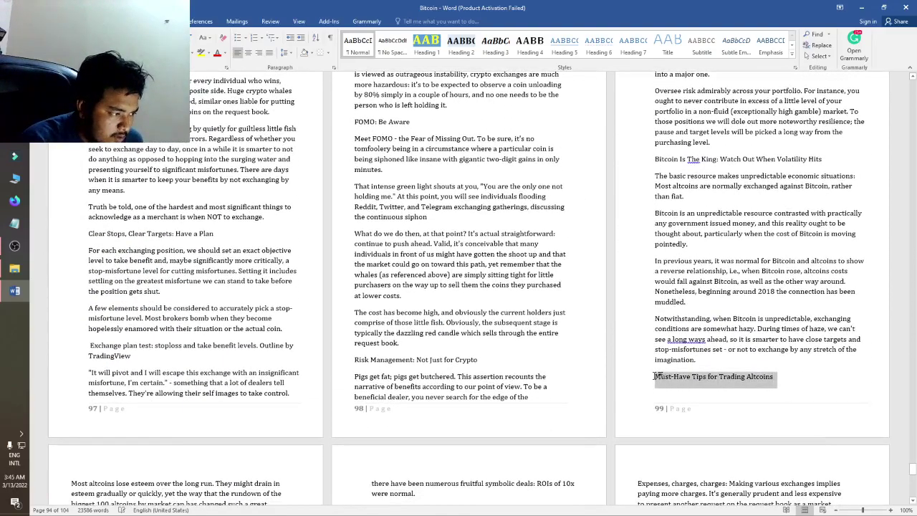
{"action": "left_click", "coordinate": [495, 43]}
{"action": "scroll", "coordinate": [429, 260], "scroll_direction": "up", "scroll_amount": 5}
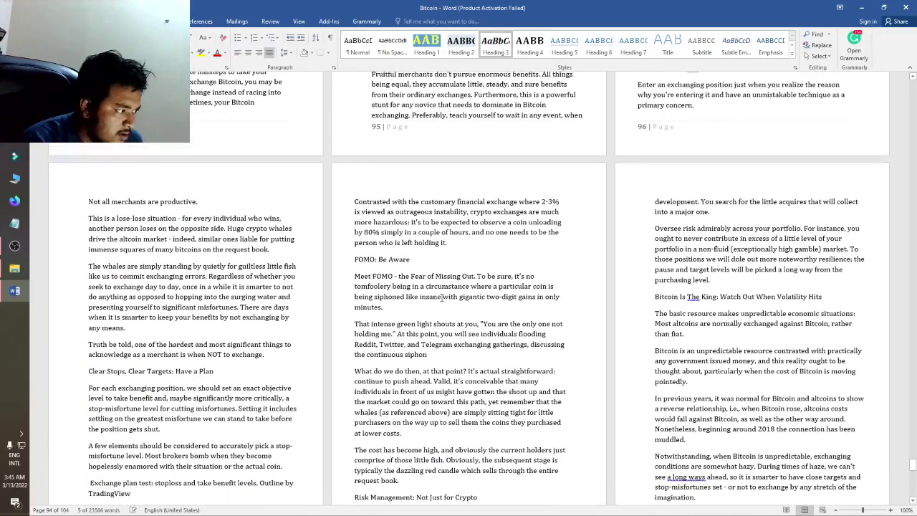
{"action": "left_click_drag", "start_coordinate": [425, 260], "coordinate": [351, 260]}
{"action": "left_click", "coordinate": [495, 43]}
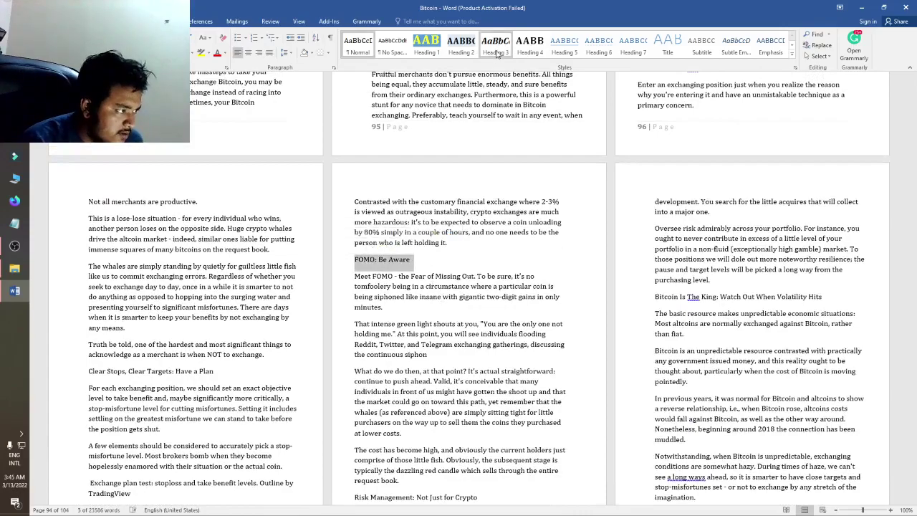
Apply Heading 3 to 'Deal with Your Trading Risks' and 'Follow the News'
{"action": "scroll", "coordinate": [328, 295], "scroll_direction": "up", "scroll_amount": 2}
{"action": "scroll", "coordinate": [328, 295], "scroll_direction": "up", "scroll_amount": 6}
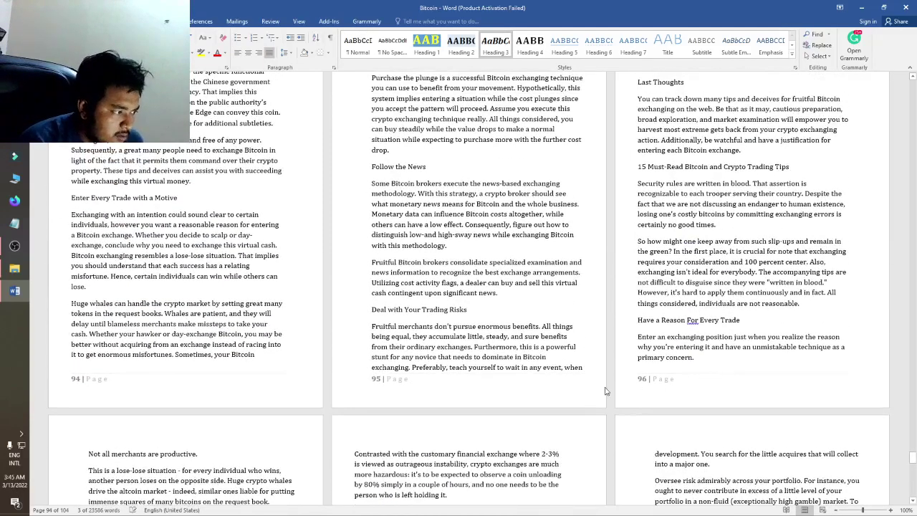
{"action": "left_click", "coordinate": [486, 306]}
{"action": "triple_click", "coordinate": [423, 310]}
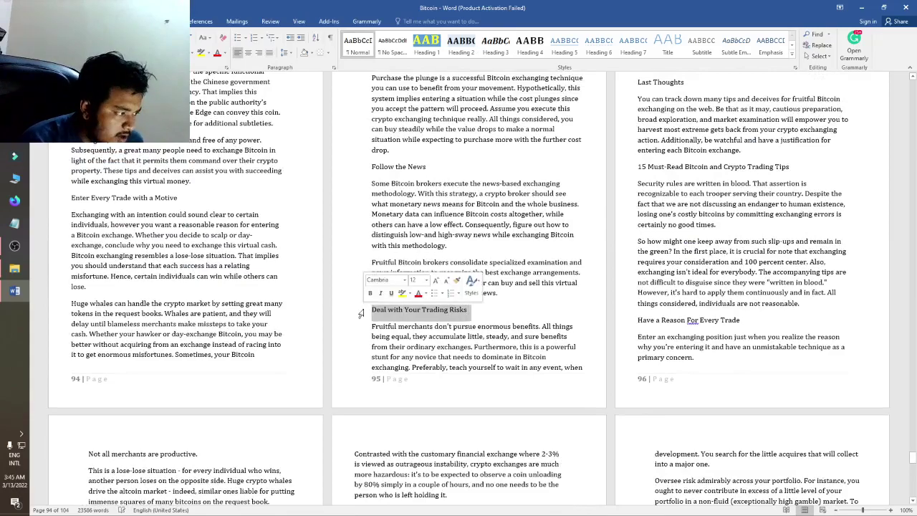
{"action": "left_click", "coordinate": [495, 43]}
{"action": "left_click", "coordinate": [439, 162]}
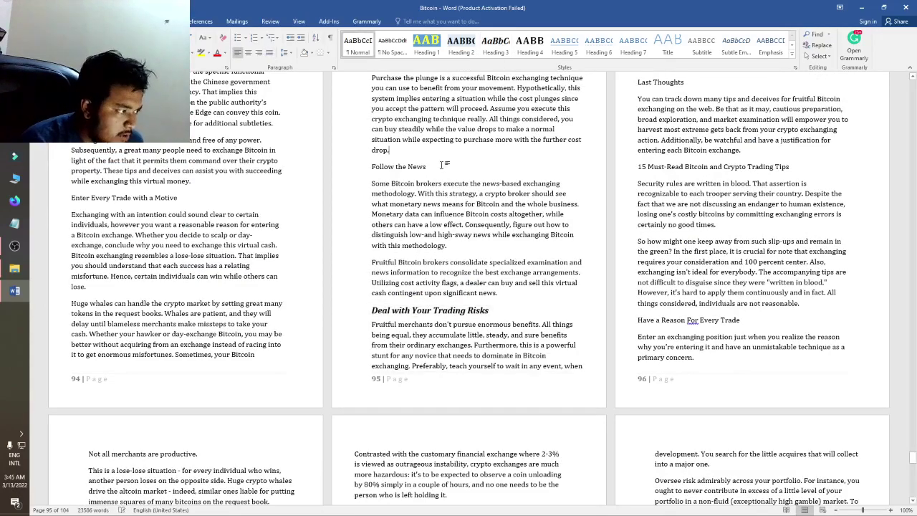
{"action": "left_click_drag", "start_coordinate": [440, 166], "coordinate": [371, 166]}
{"action": "left_click", "coordinate": [495, 43]}
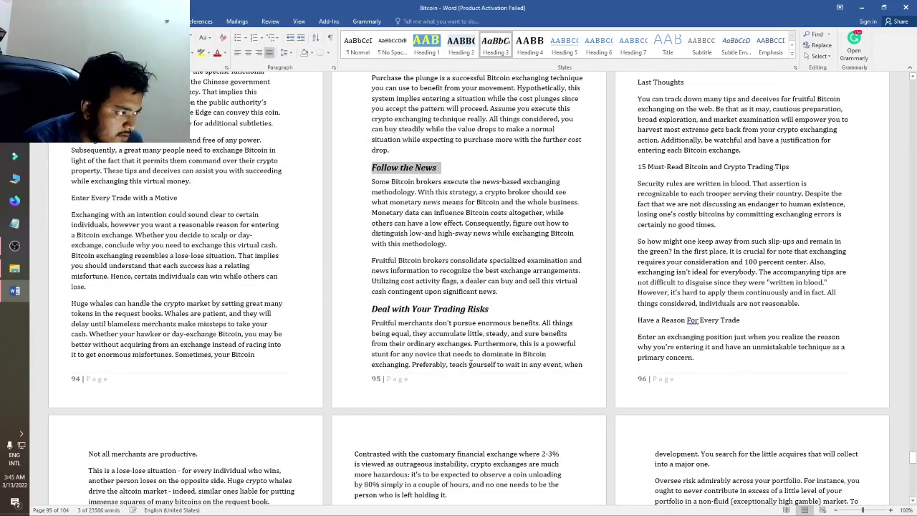
Select the 'Stage 1: Open an Account' heading on page 90
{"action": "scroll", "coordinate": [479, 392], "scroll_direction": "up", "scroll_amount": 3}
{"action": "scroll", "coordinate": [479, 393], "scroll_direction": "up", "scroll_amount": 10}
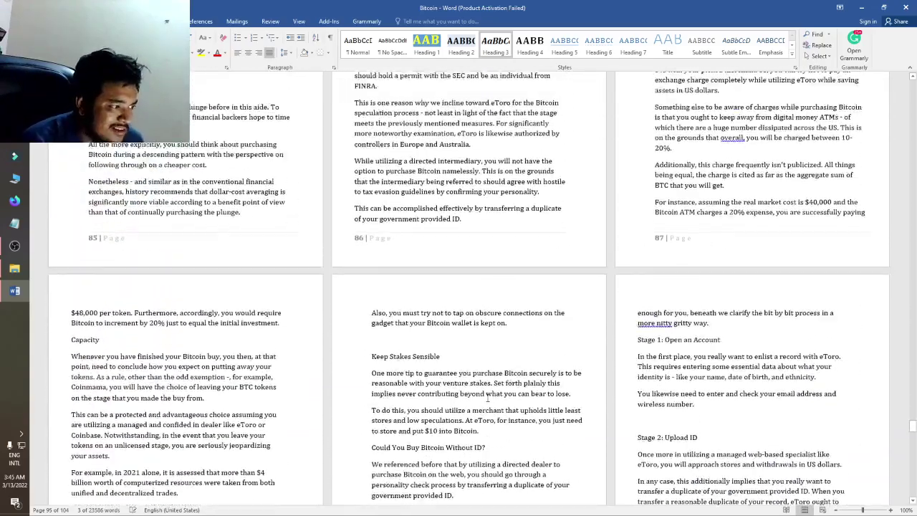
{"action": "scroll", "coordinate": [501, 396], "scroll_direction": "down", "scroll_amount": 2}
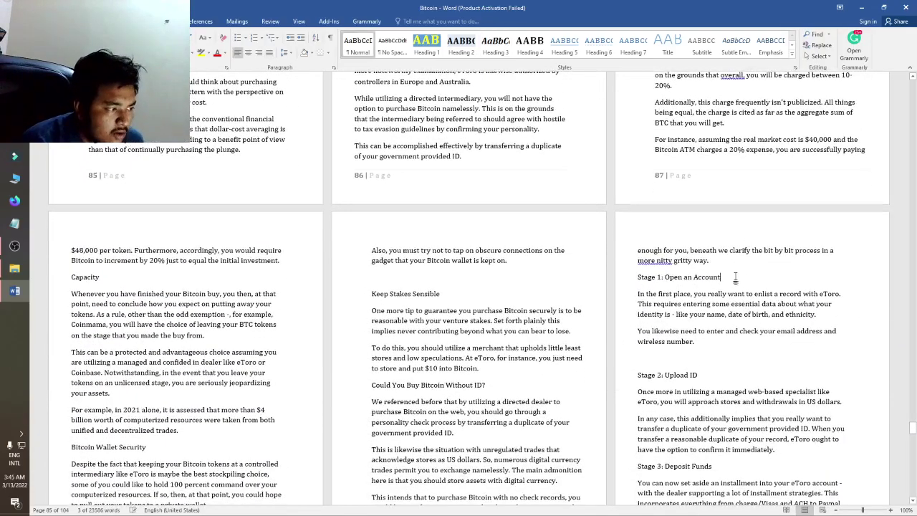
{"action": "left_click_drag", "start_coordinate": [728, 267], "coordinate": [615, 277]}
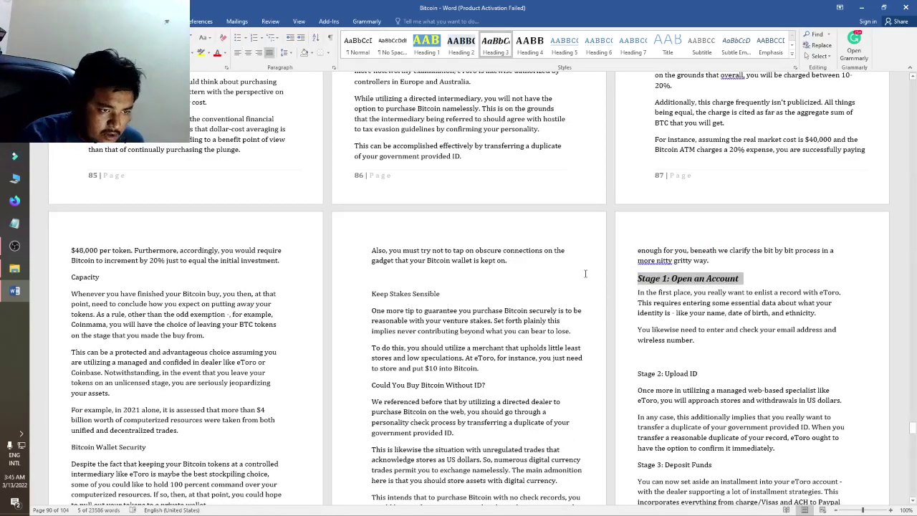
{"action": "scroll", "coordinate": [661, 286], "scroll_direction": "up", "scroll_amount": 20}
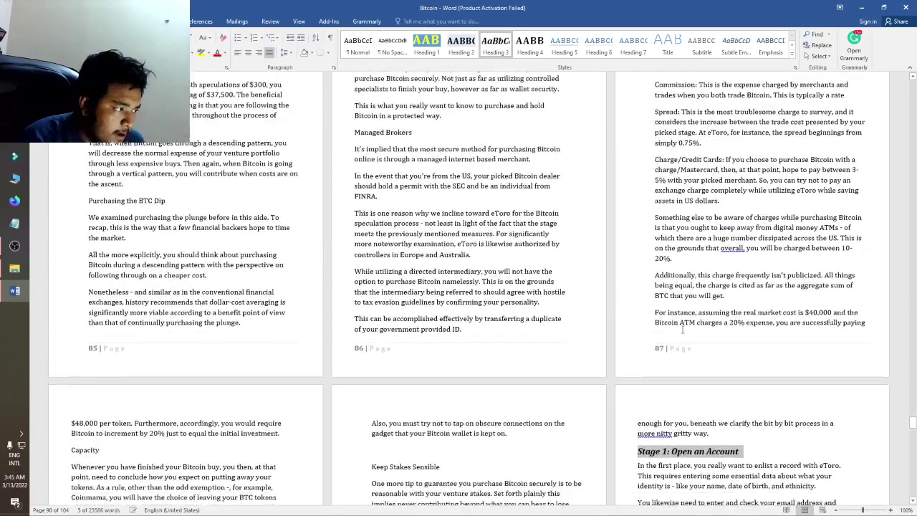
{"action": "scroll", "coordinate": [682, 331], "scroll_direction": "up", "scroll_amount": 5}
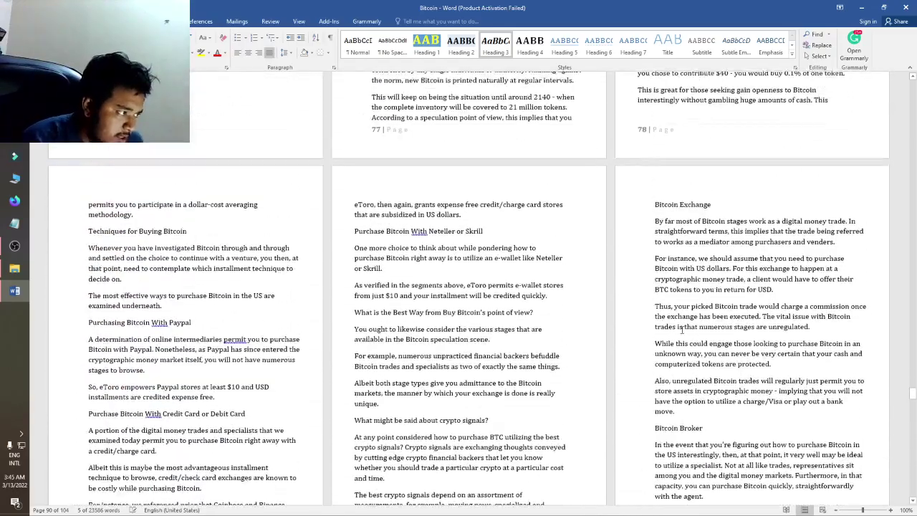
{"action": "scroll", "coordinate": [683, 330], "scroll_direction": "up", "scroll_amount": 3}
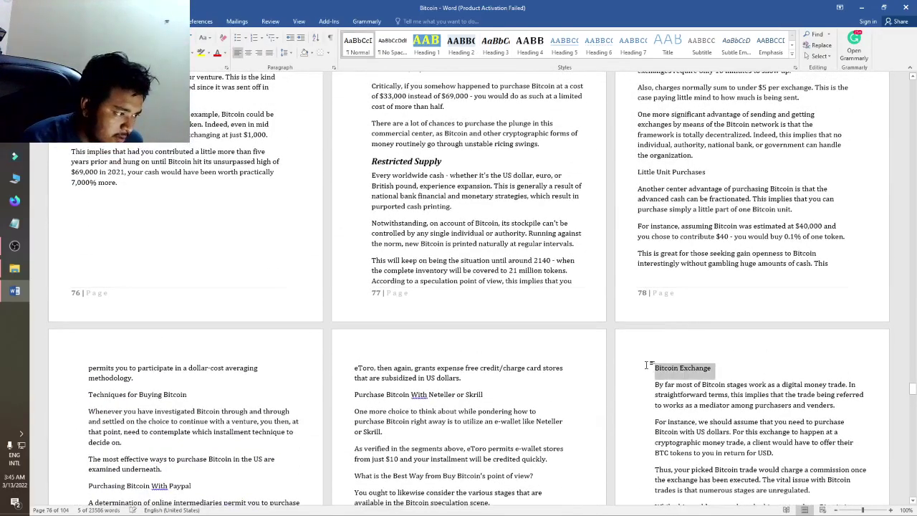
Return to the cover page, page 1, of the Word document
{"action": "scroll", "coordinate": [554, 282], "scroll_direction": "up", "scroll_amount": 9}
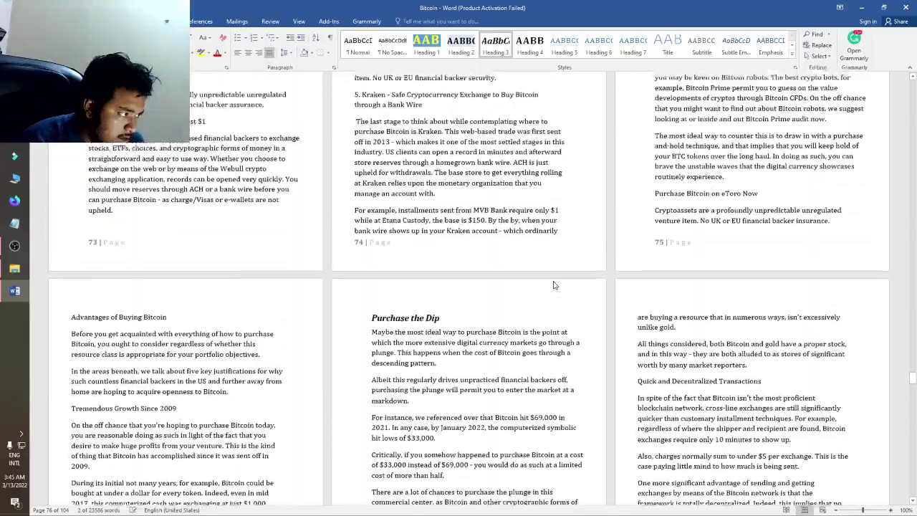
{"action": "scroll", "coordinate": [554, 281], "scroll_direction": "up", "scroll_amount": 9}
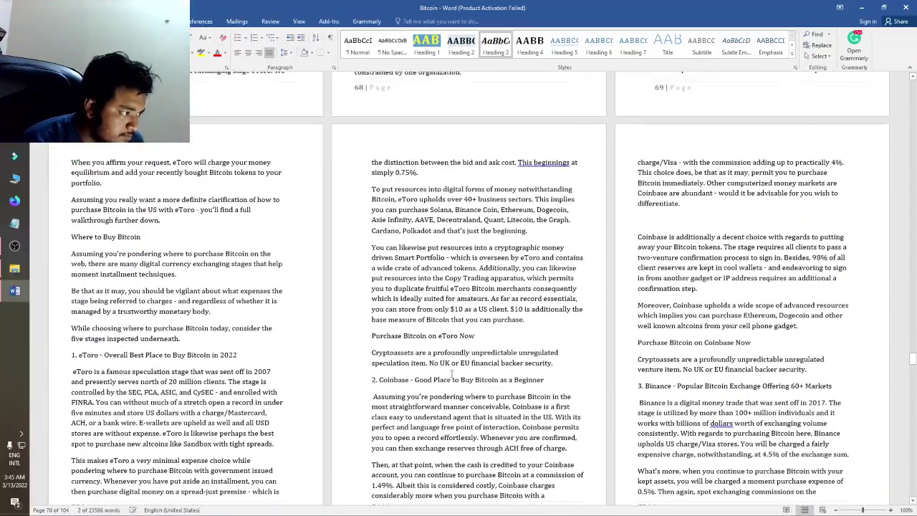
{"action": "scroll", "coordinate": [494, 371], "scroll_direction": "up", "scroll_amount": 12}
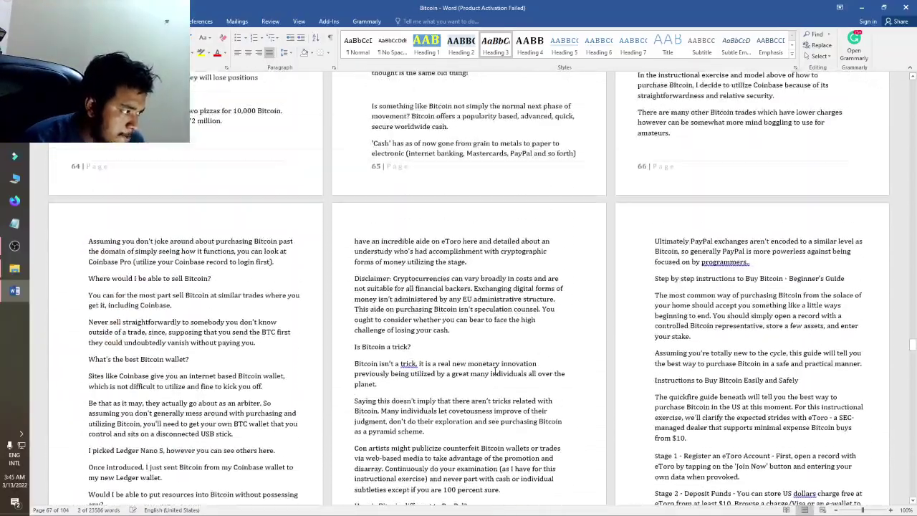
{"action": "scroll", "coordinate": [494, 370], "scroll_direction": "up", "scroll_amount": 18}
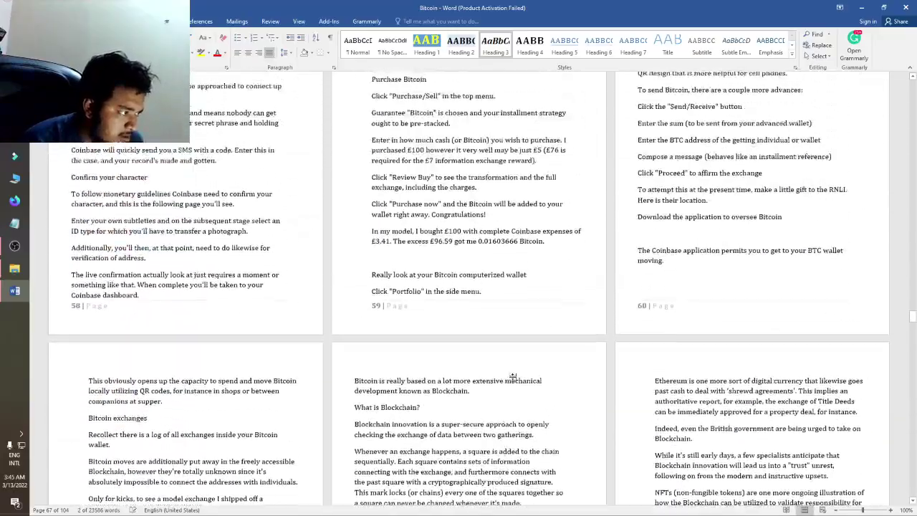
{"action": "scroll", "coordinate": [682, 364], "scroll_direction": "up", "scroll_amount": 18}
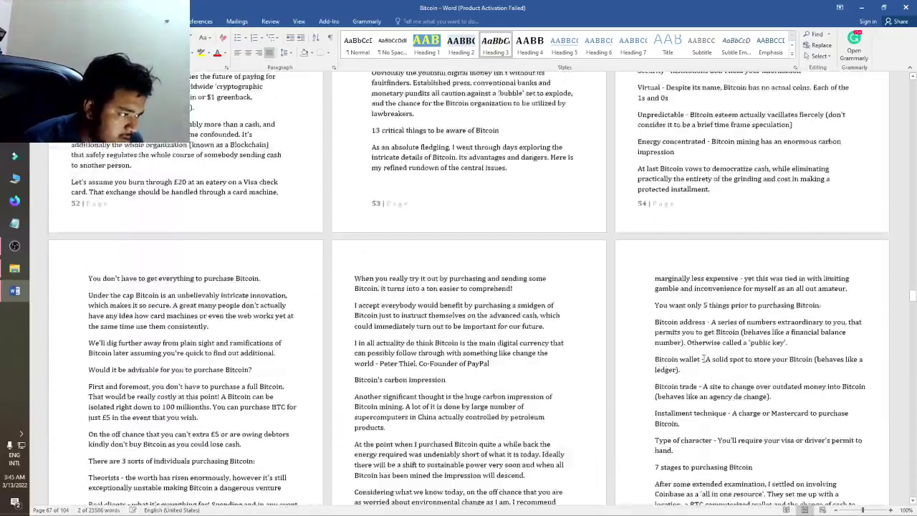
{"action": "scroll", "coordinate": [705, 358], "scroll_direction": "up", "scroll_amount": 4}
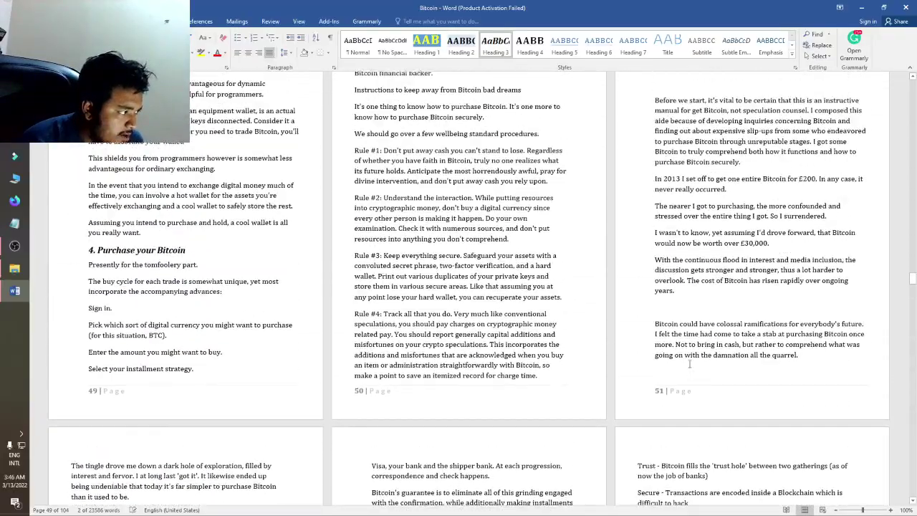
{"action": "left_click_drag", "start_coordinate": [912, 280], "coordinate": [906, 6]}
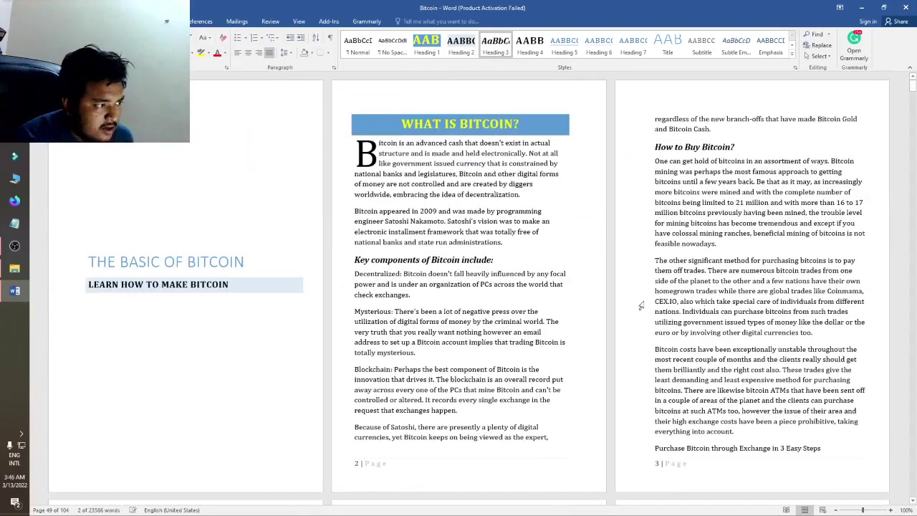
{"action": "scroll", "coordinate": [187, 229], "scroll_direction": "down", "scroll_amount": 2}
{"action": "scroll", "coordinate": [212, 268], "scroll_direction": "up", "scroll_amount": 2}
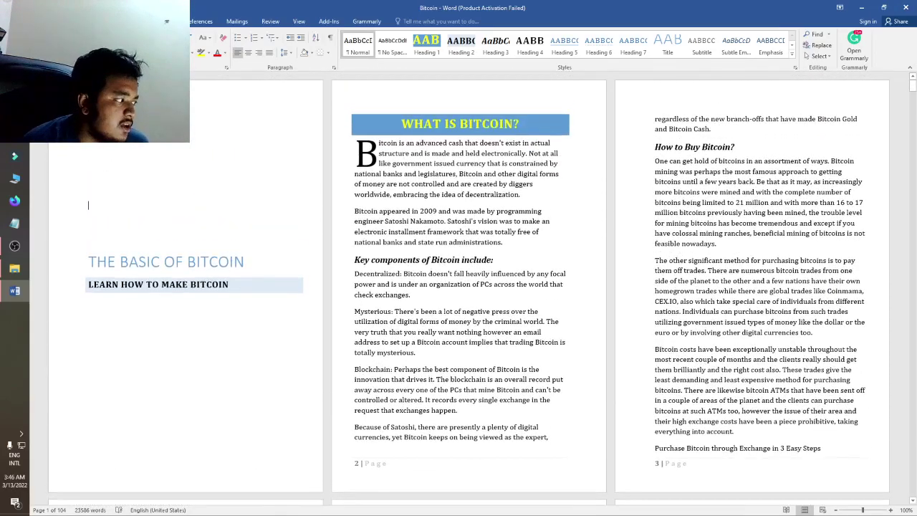
Bring the OBS Studio window to the front
{"action": "left_click", "coordinate": [14, 248]}
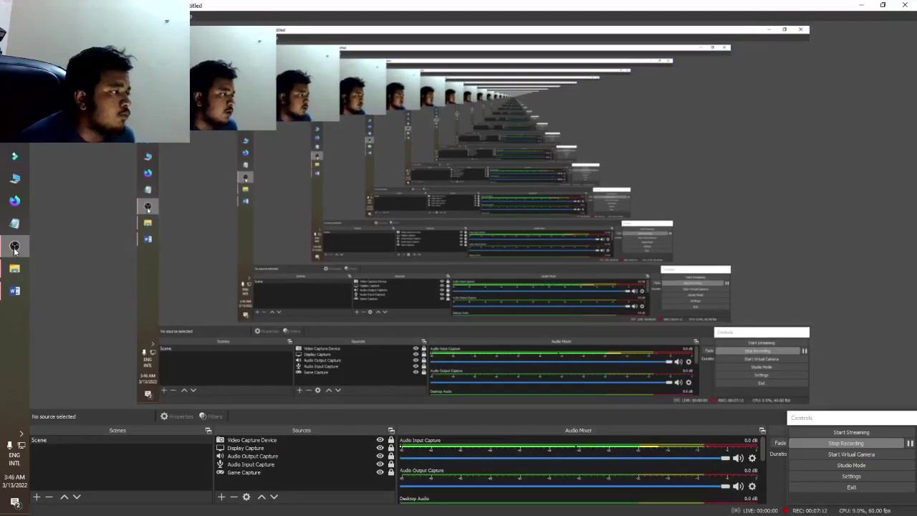
{"action": "left_click", "coordinate": [14, 247]}
{"action": "left_click", "coordinate": [6, 246]}
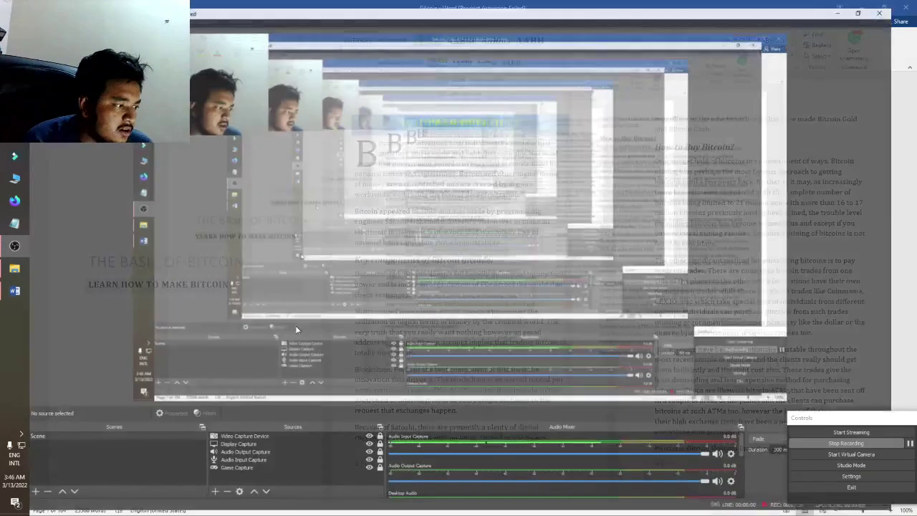